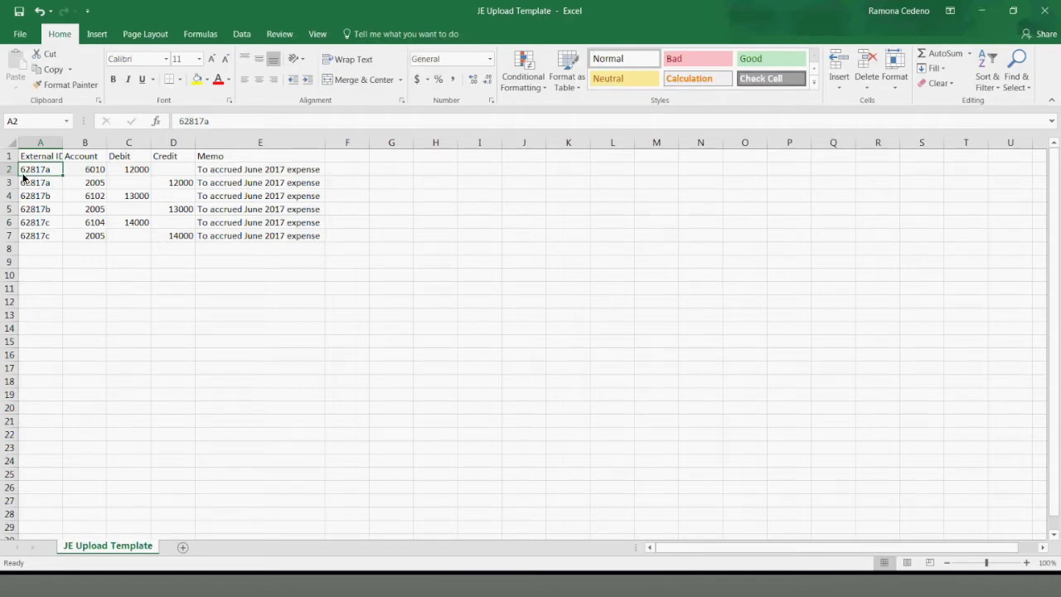
Examine the journal lines in rows 2 to 7 and how each debit and credit pair shares an External ID
left_click_drag(10, 170, 15, 238)
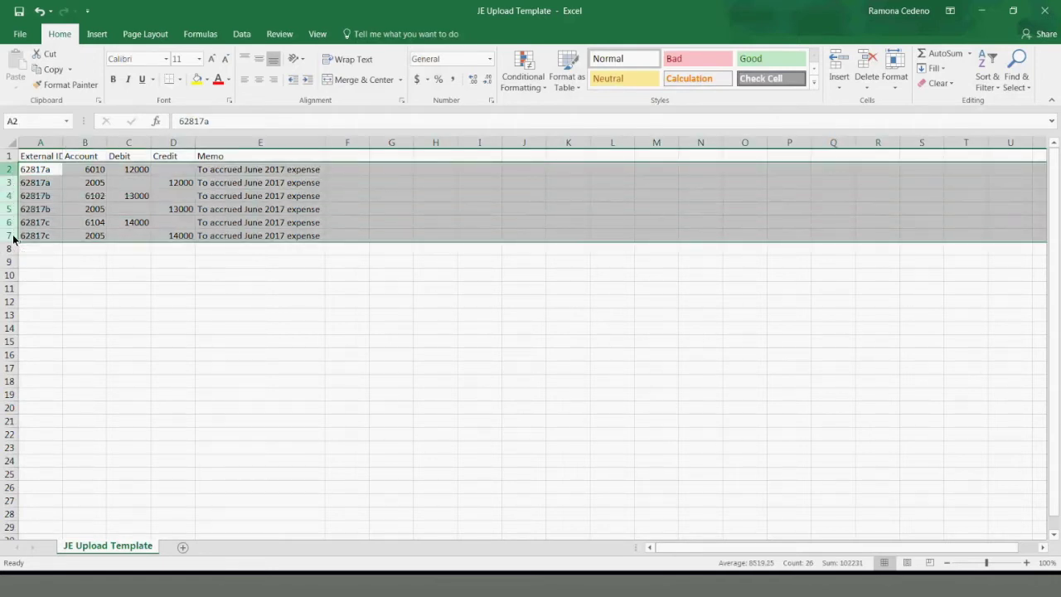
left_click(40, 252)
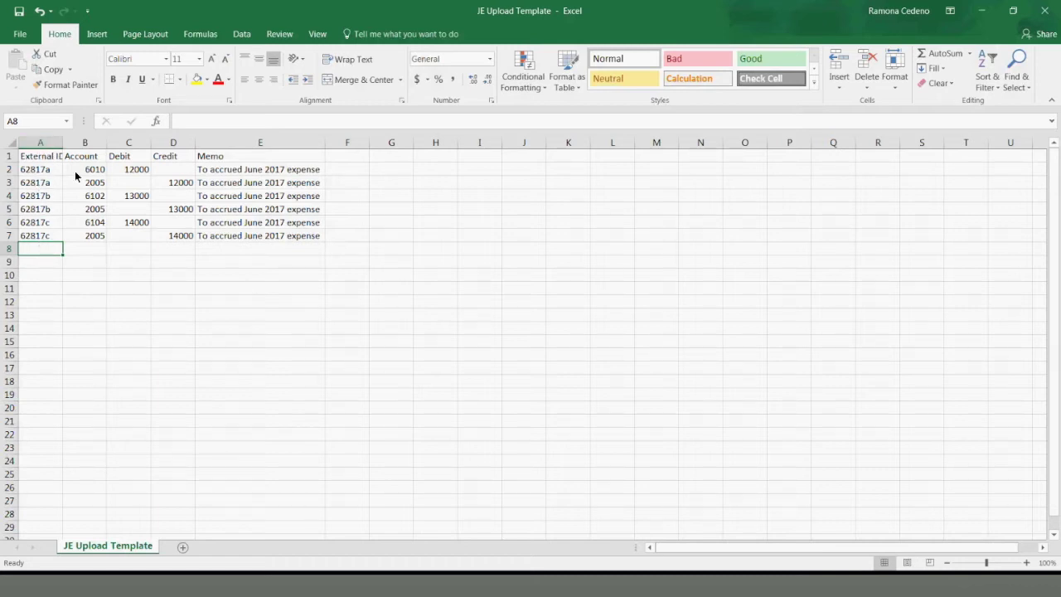
left_click_drag(103, 170, 315, 235)
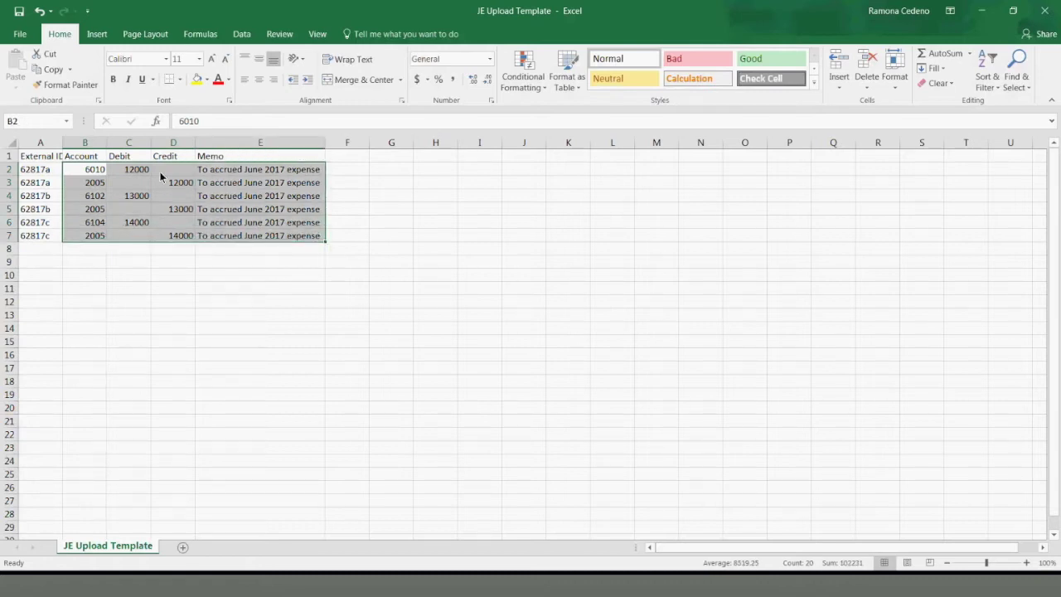
left_click(45, 170)
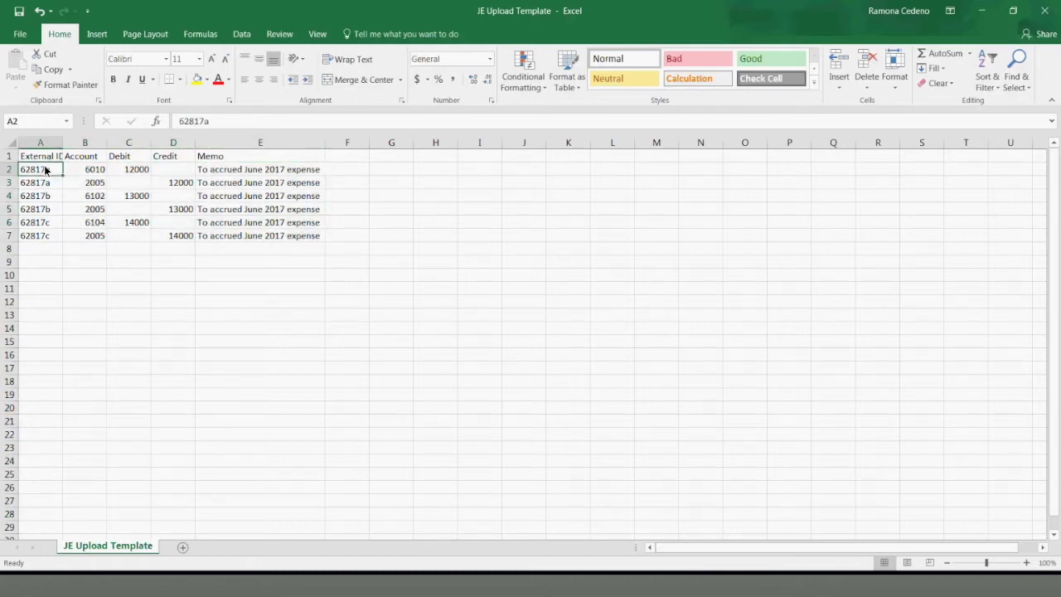
key("shift+Down")
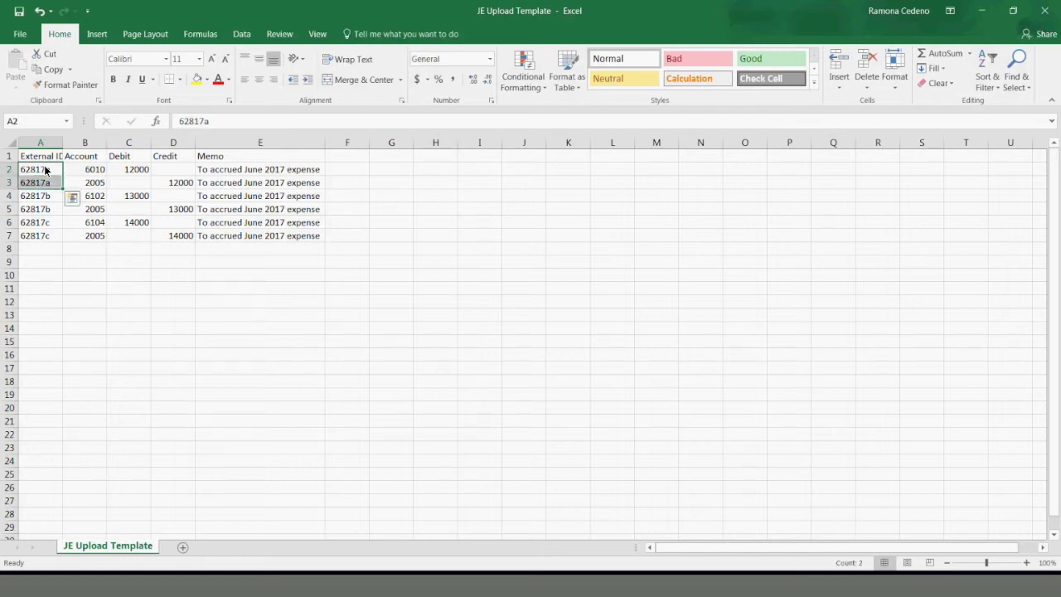
key("Down")
key("Down")
key("shift+Down")
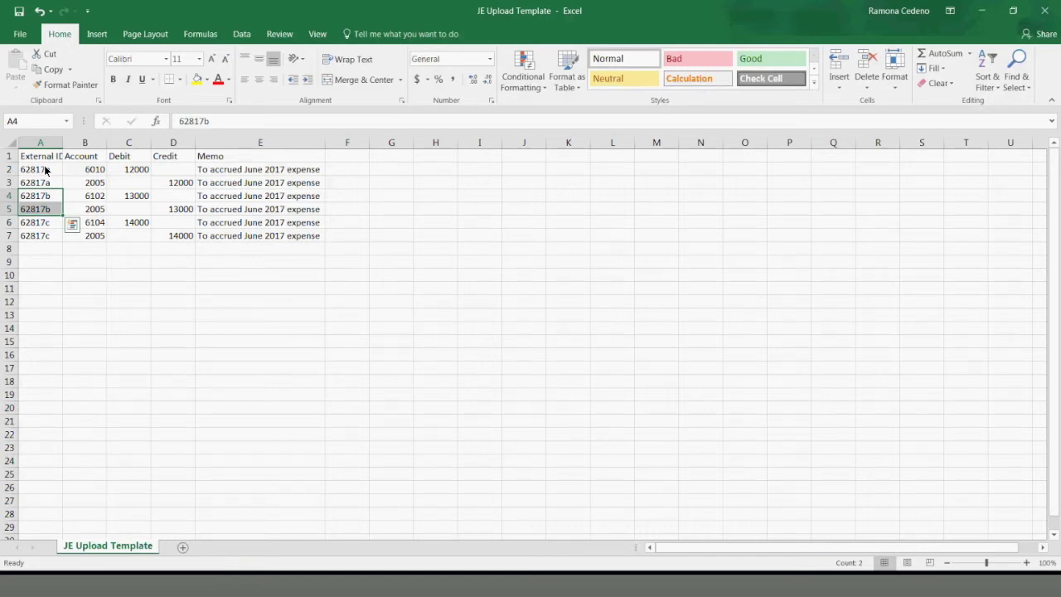
key("Down")
key("Down")
key("shift+Down")
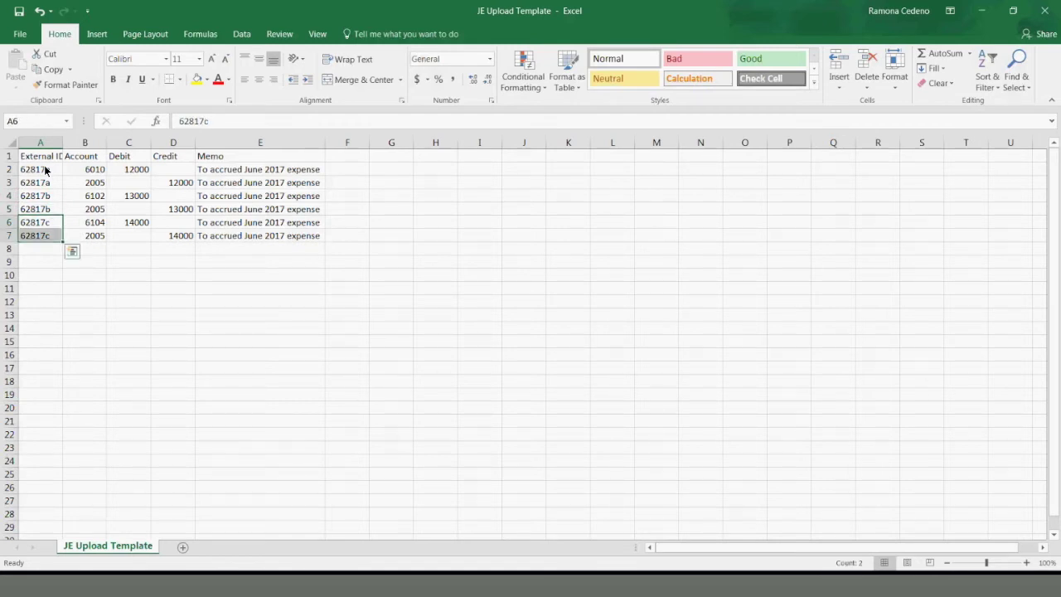
Review the Account, Debit, Credit and Memo columns of the journal entry template
key("Right")
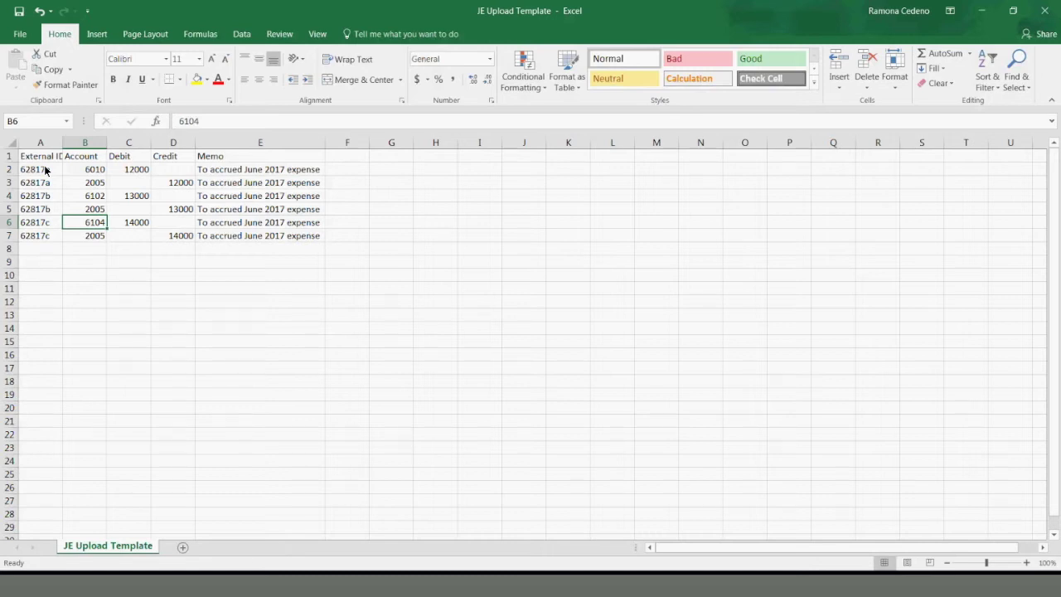
key("Down")
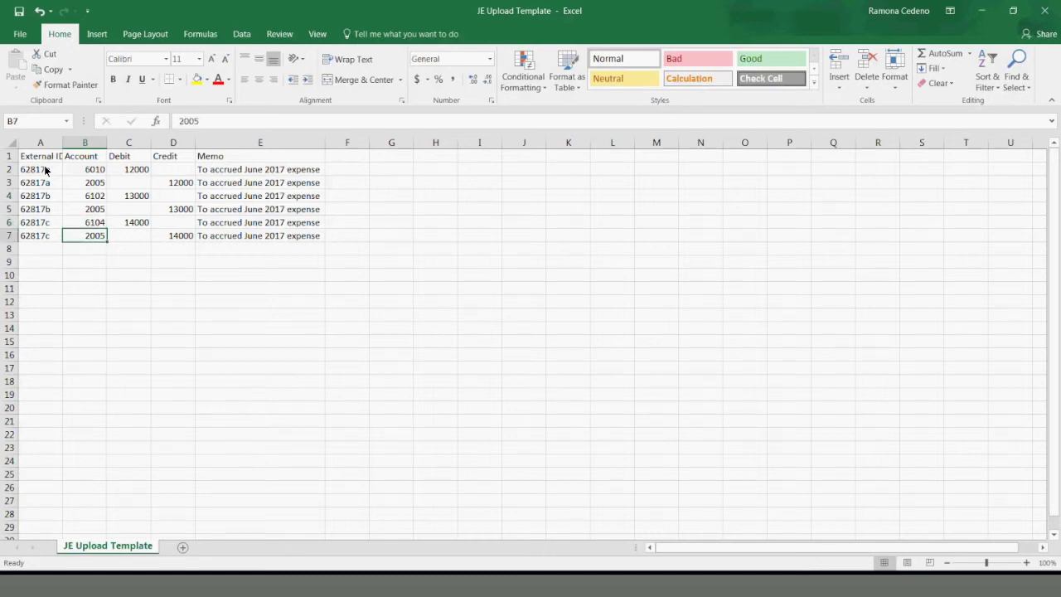
key("Up")
key("Up")
key("Up")
key("Up")
key("Up")
key("Up")
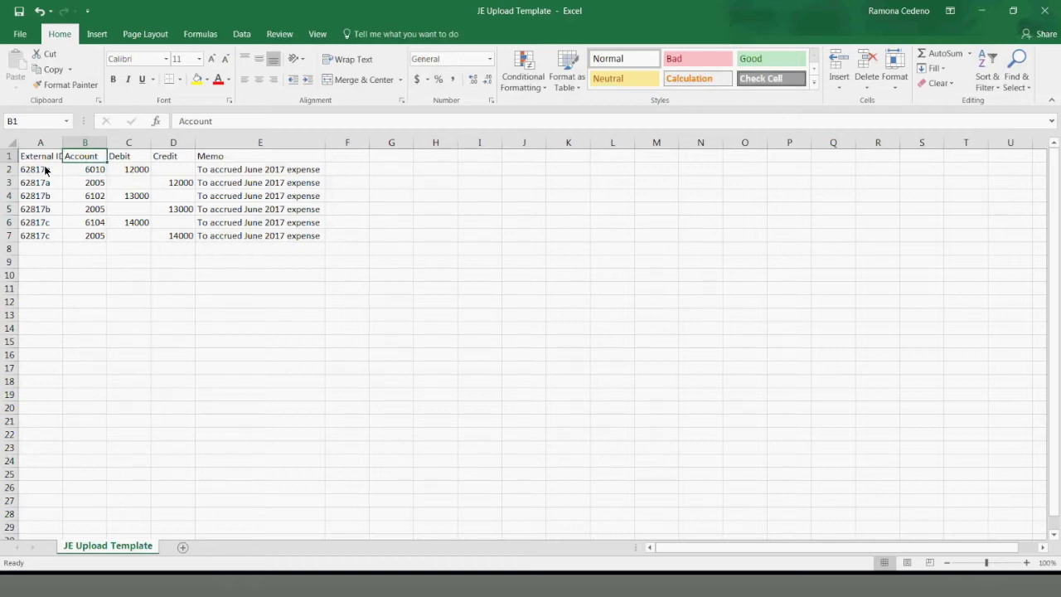
key("Right")
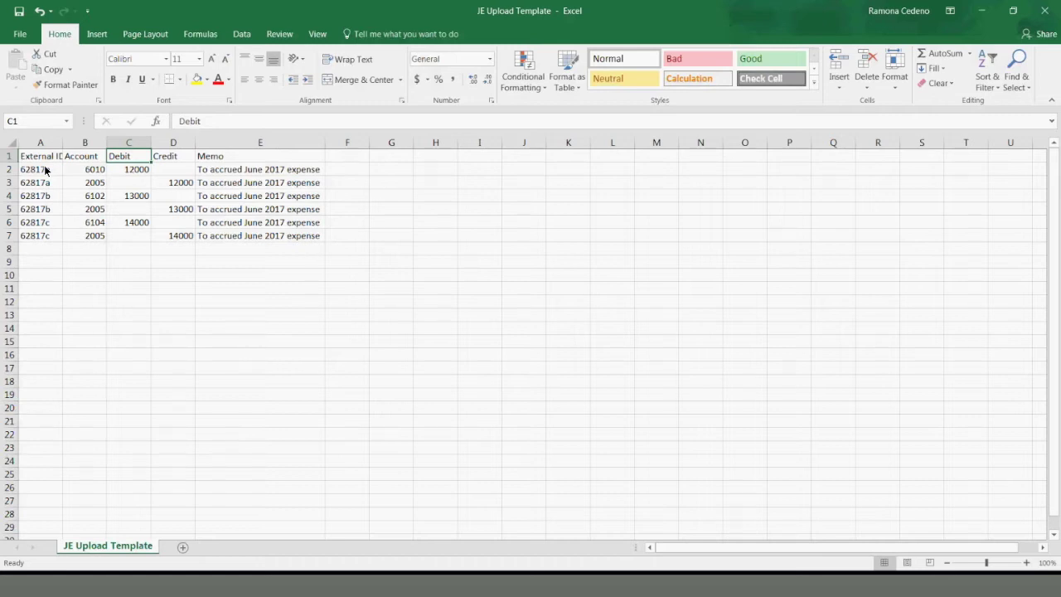
key("Right")
key("Right")
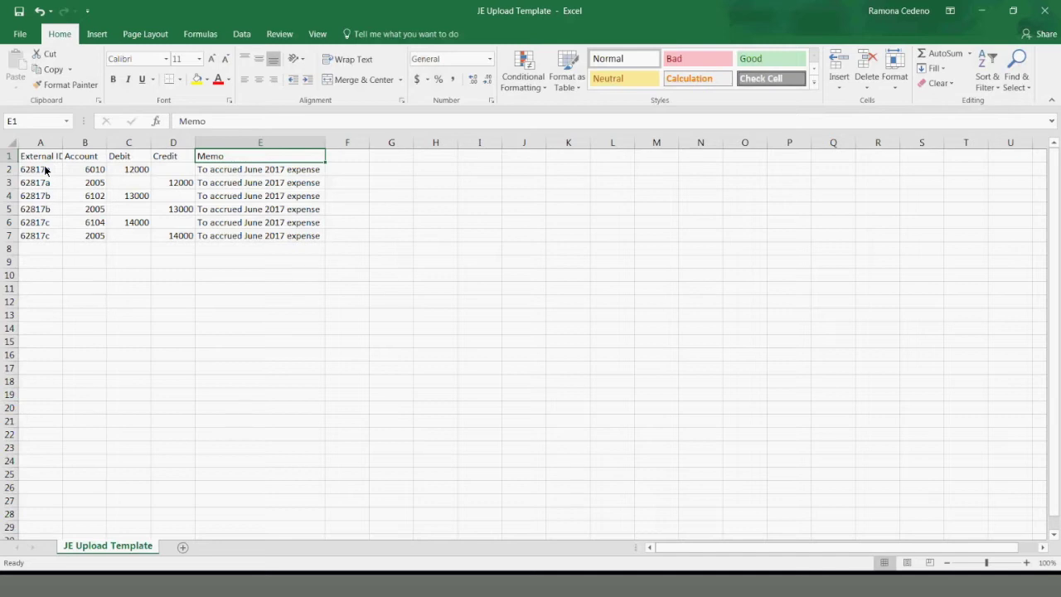
Switch to NetSuite in the browser, open the Import Assistant for CSV records and dismiss its welcome message
left_click(183, 587)
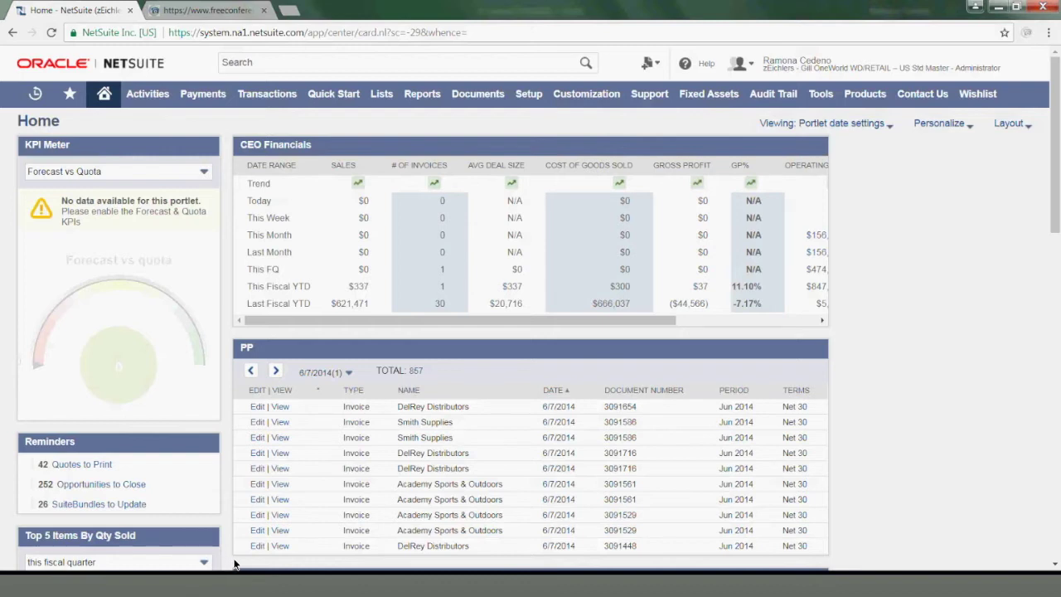
mouse_move(528, 100)
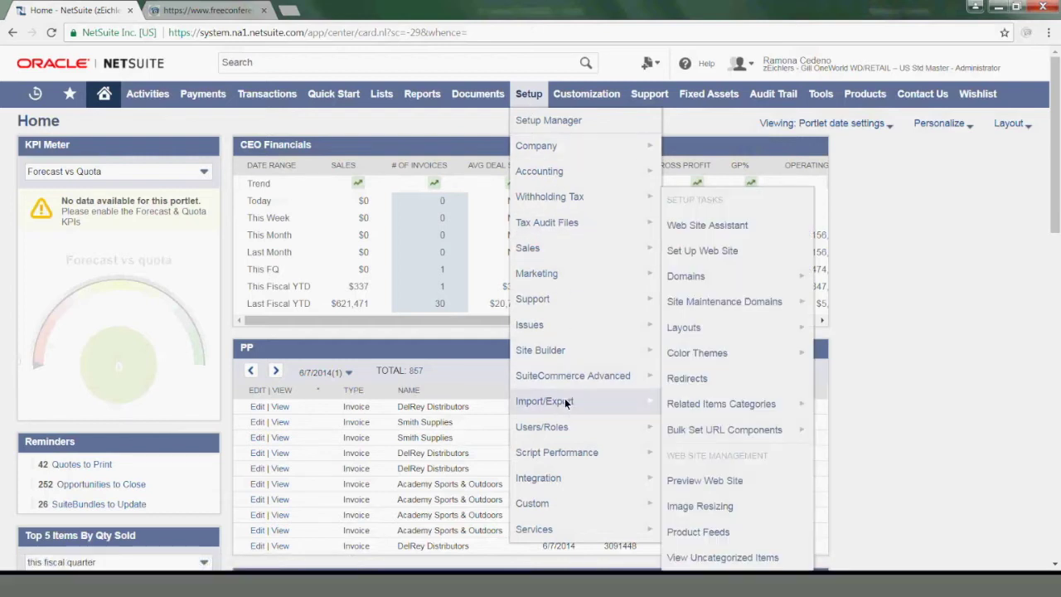
mouse_move(565, 403)
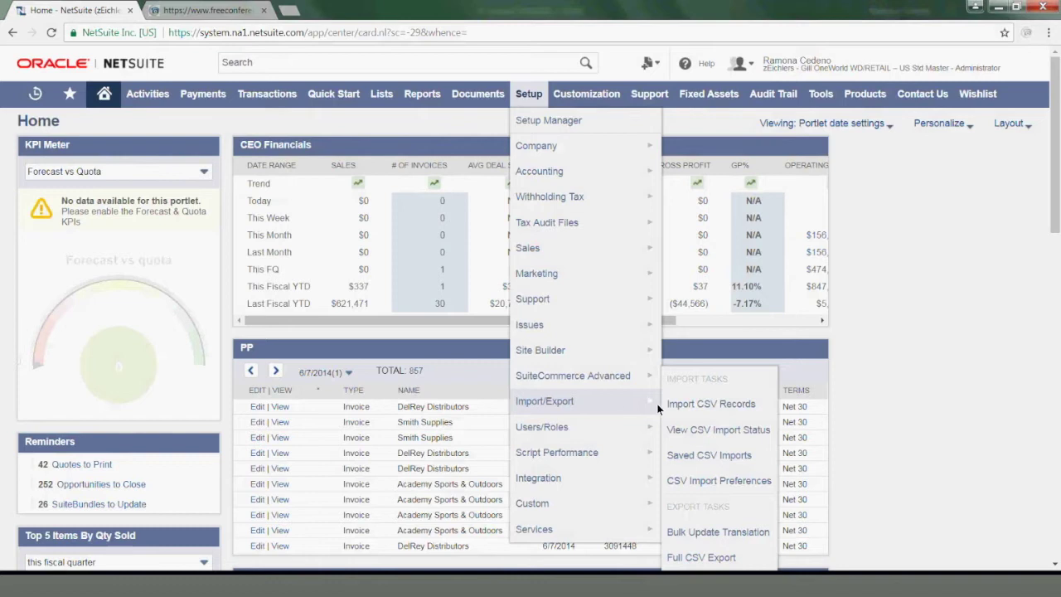
left_click(704, 403)
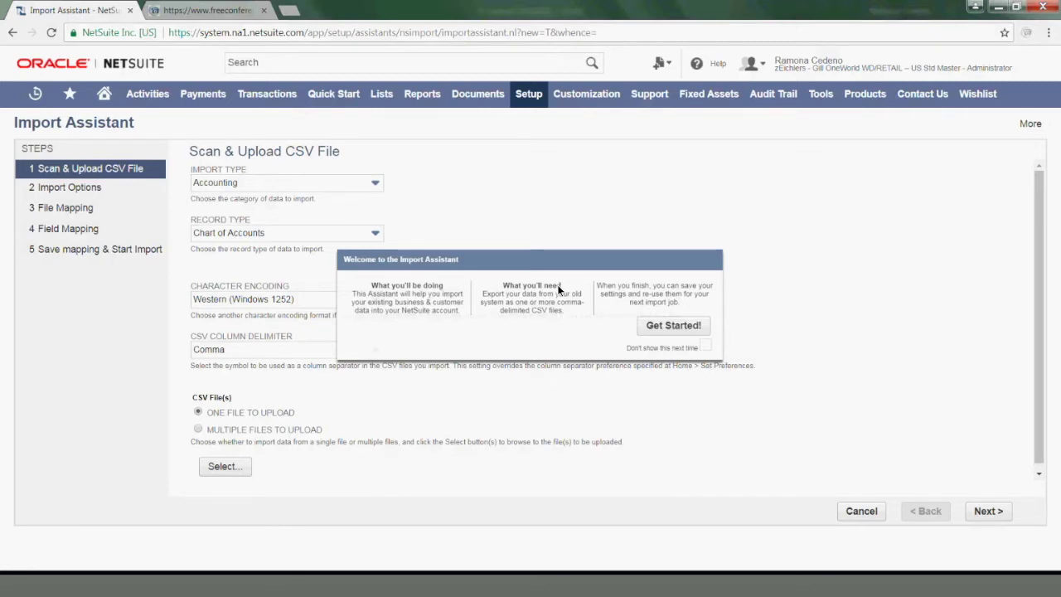
left_click(548, 233)
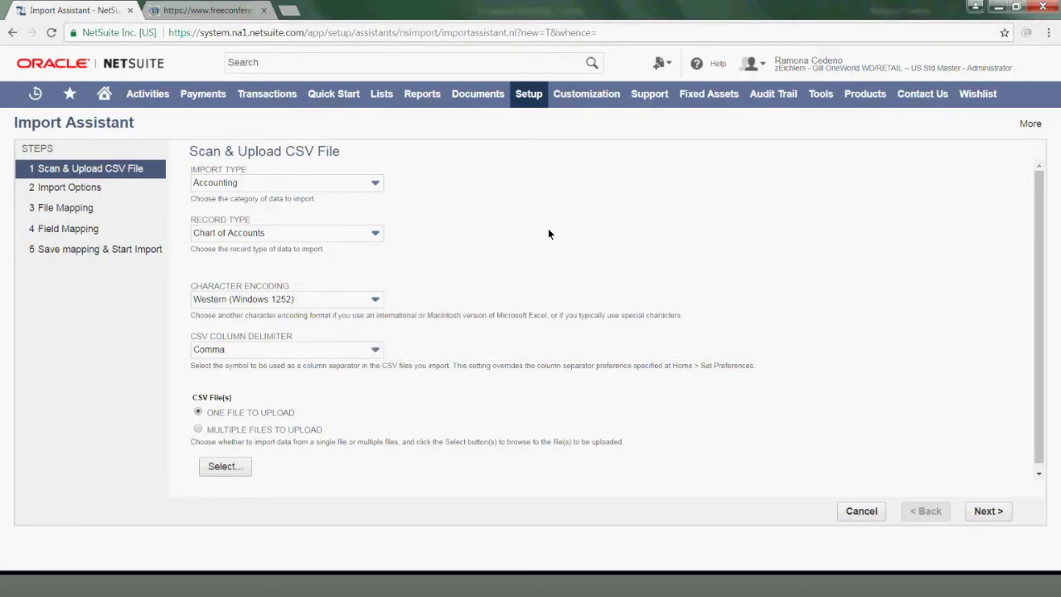
Set the import type to Transactions and the record type to Journal Entry
left_click(334, 184)
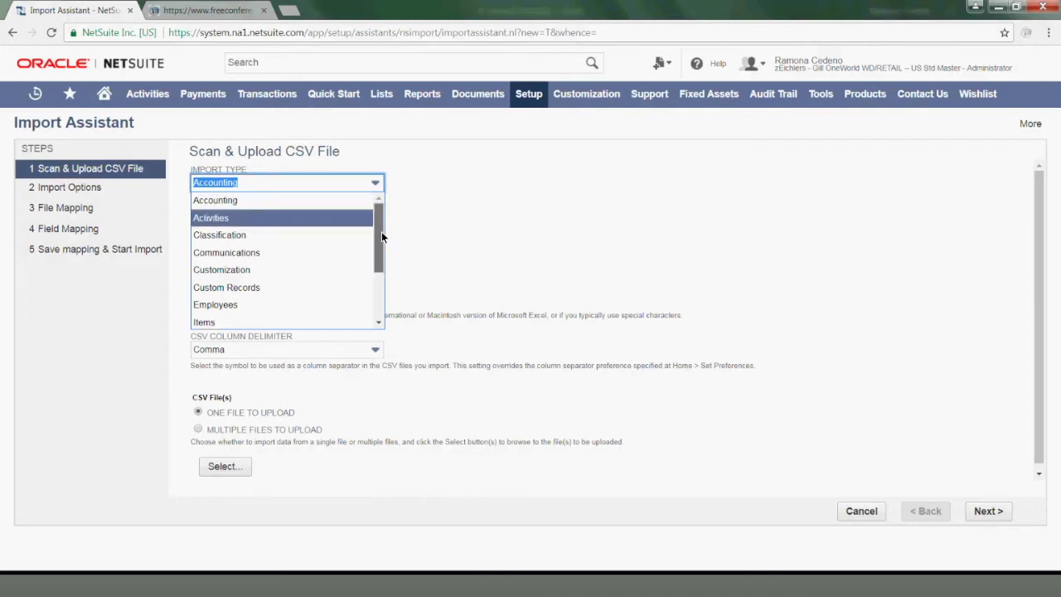
left_click_drag(382, 231, 378, 254)
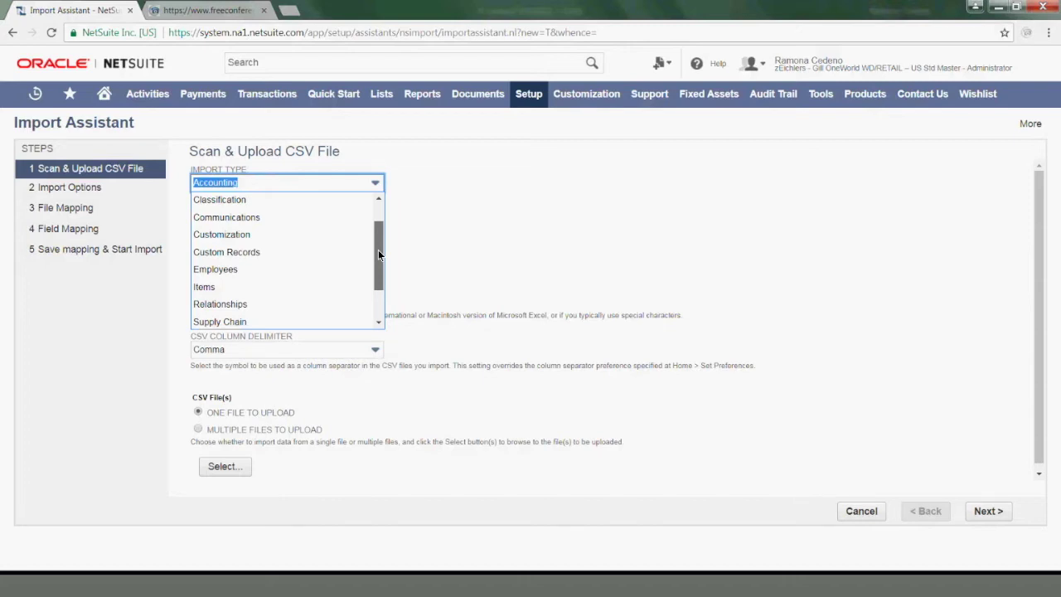
left_click_drag(378, 254, 378, 285)
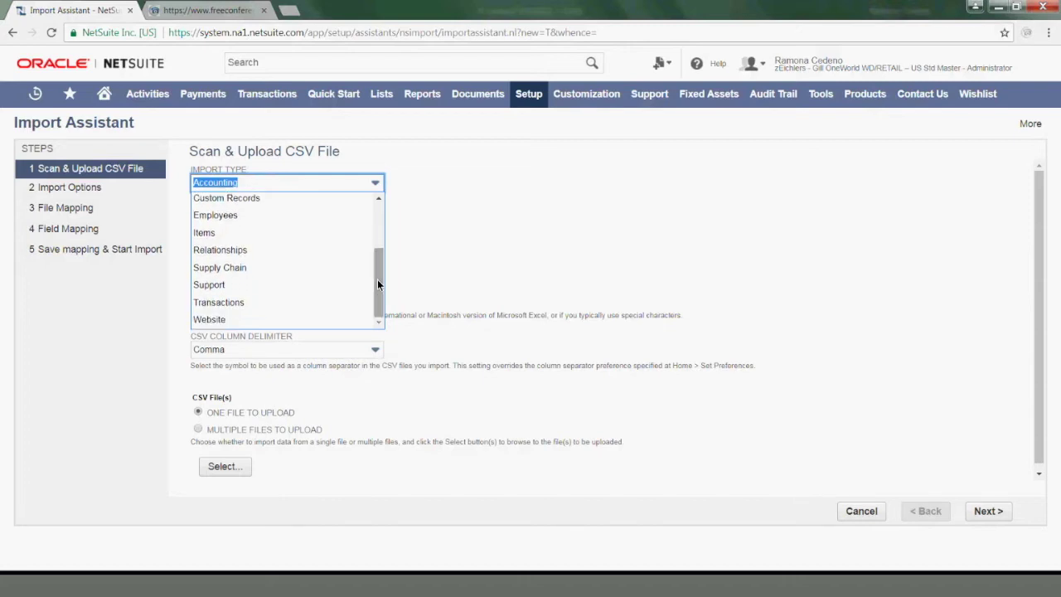
left_click(242, 300)
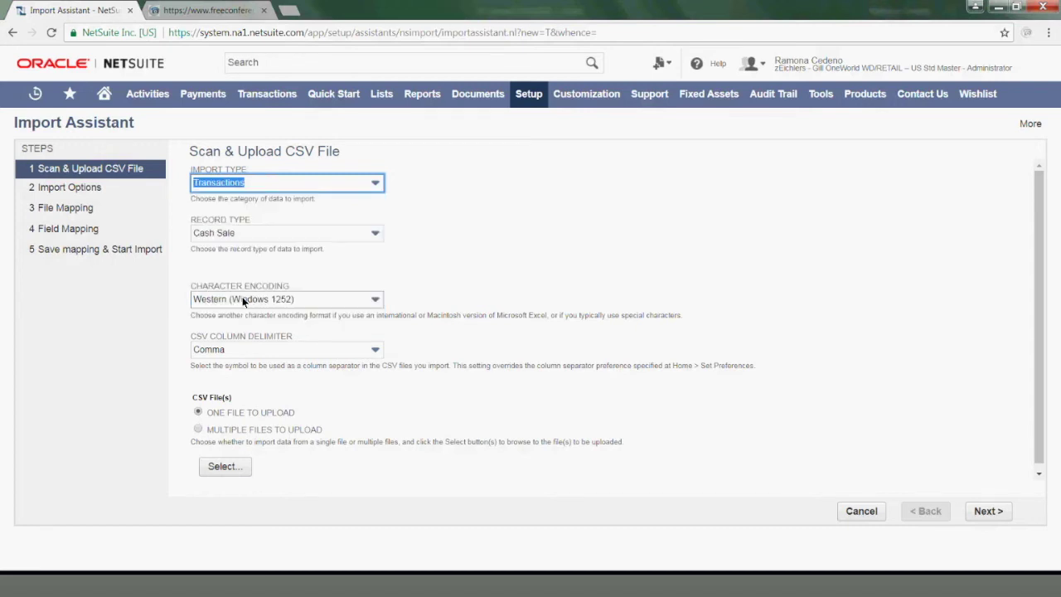
left_click(245, 233)
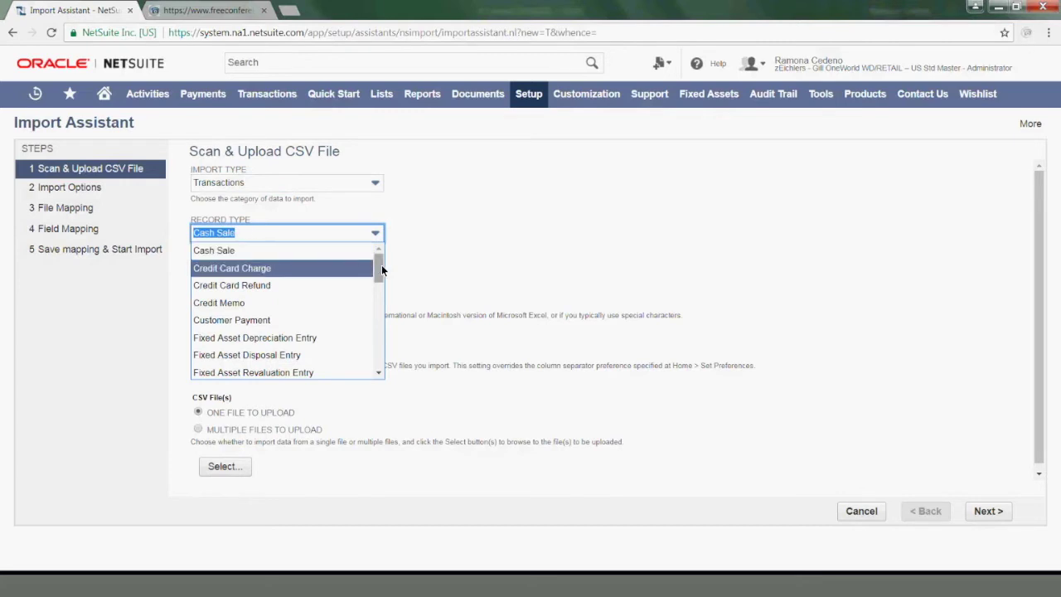
left_click_drag(381, 264, 379, 323)
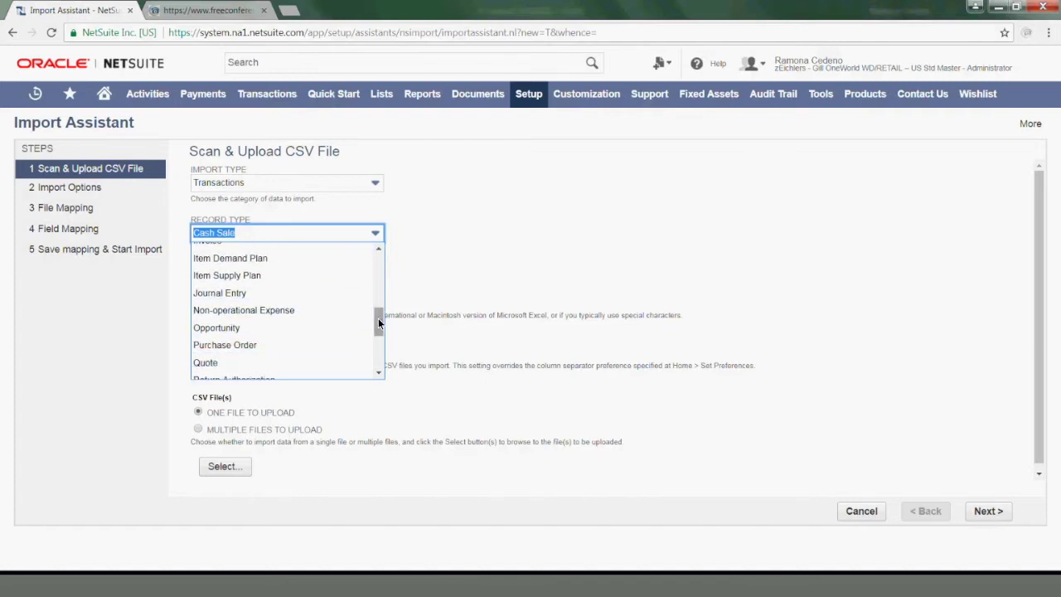
left_click(252, 290)
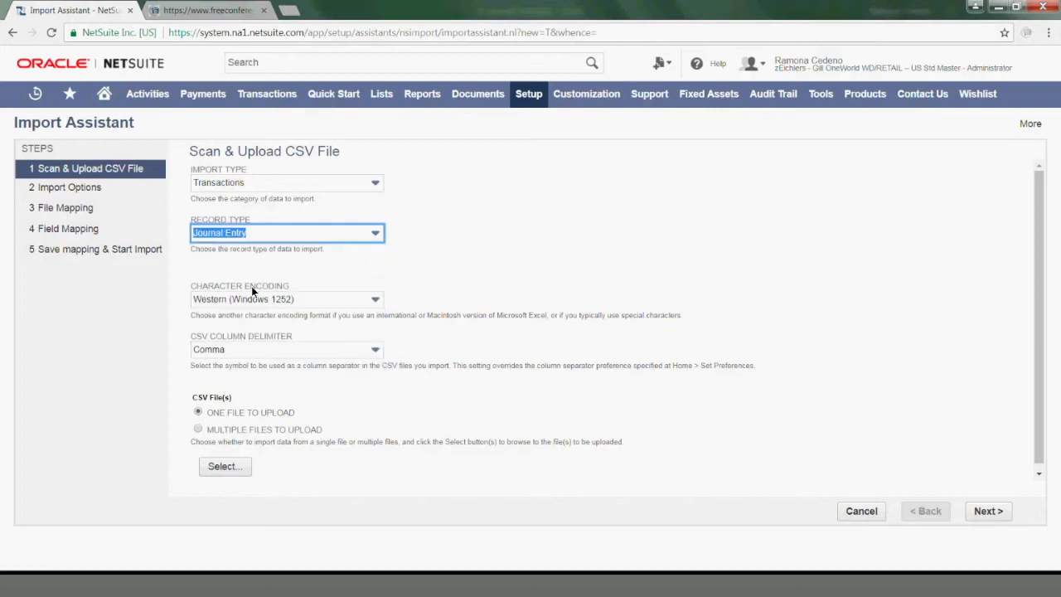
Choose JE Upload Template as the single CSV file and proceed to field mapping with data handling set to Add
left_click(222, 467)
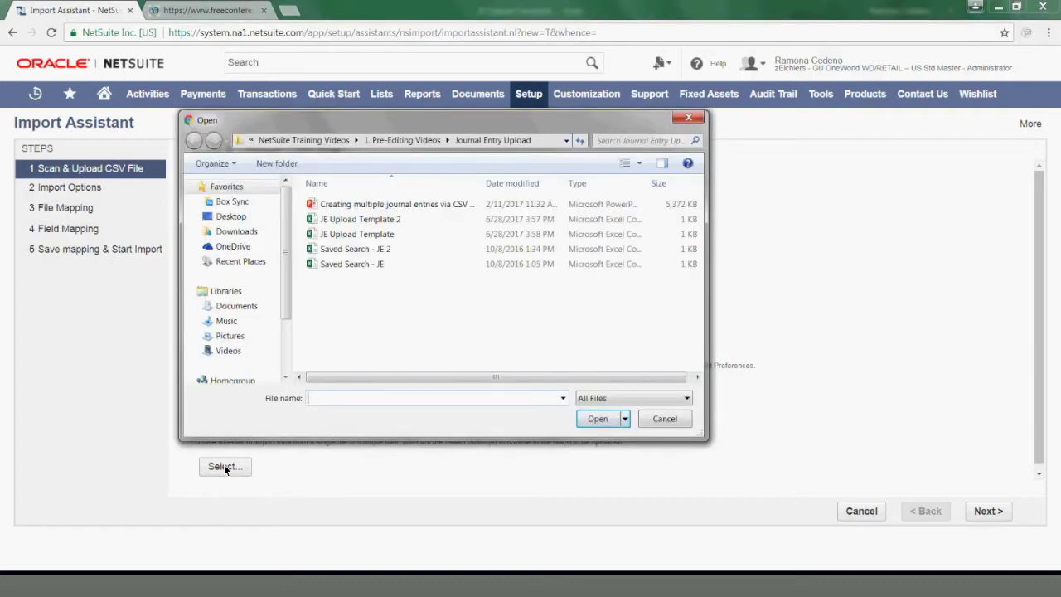
left_click(376, 232)
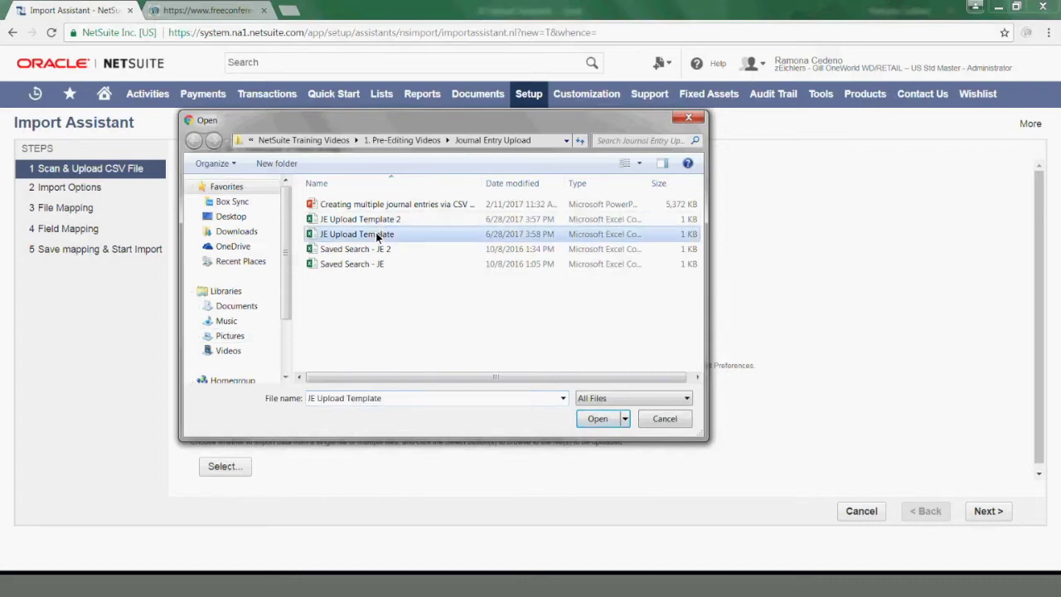
left_click(596, 425)
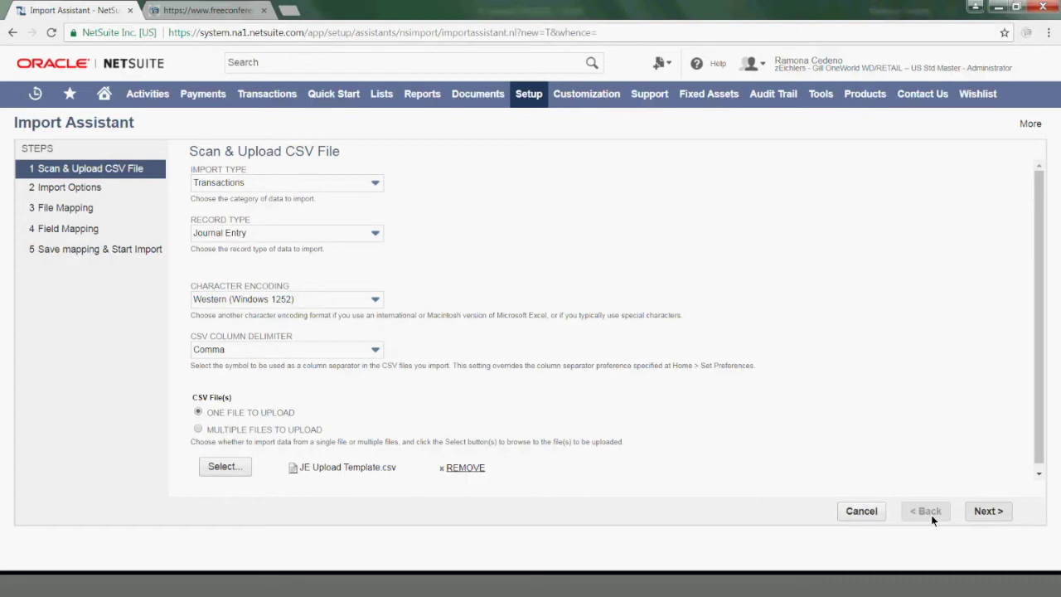
left_click(986, 510)
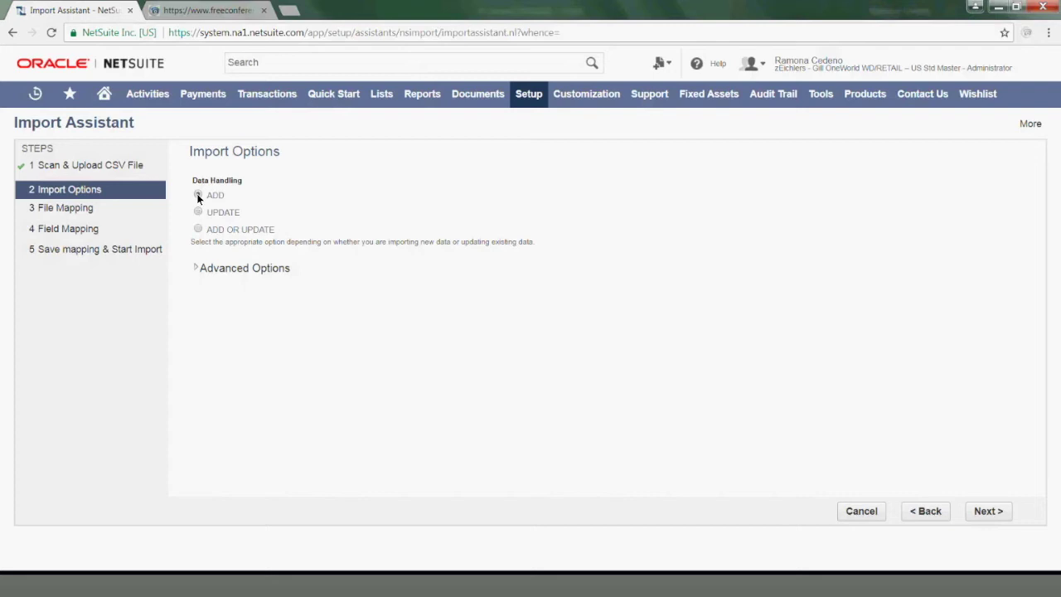
left_click(985, 515)
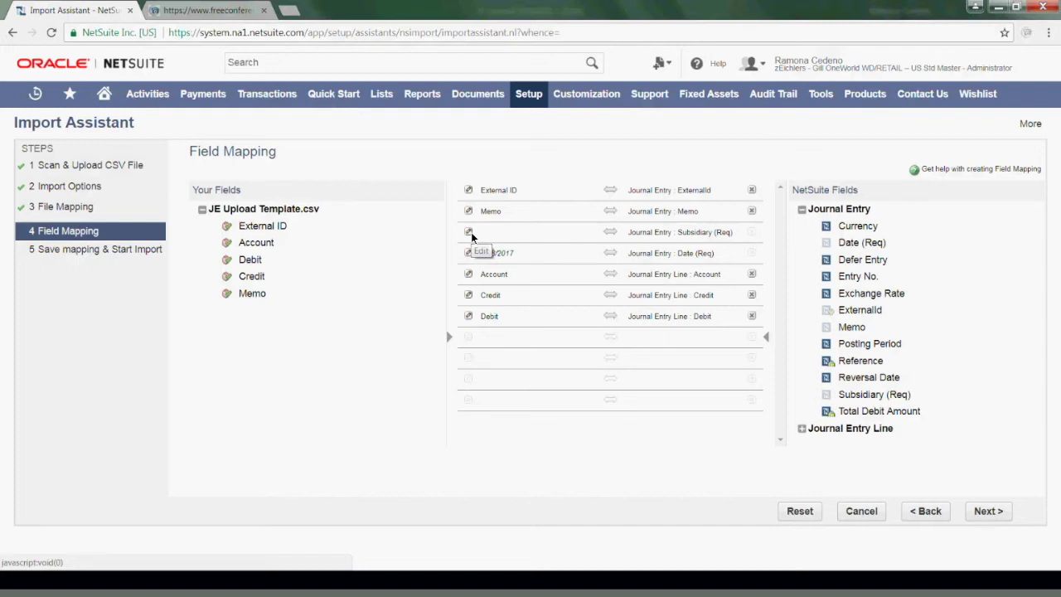
Set the default value of the required Subsidiary field to Gill Inc HQ
left_click(467, 231)
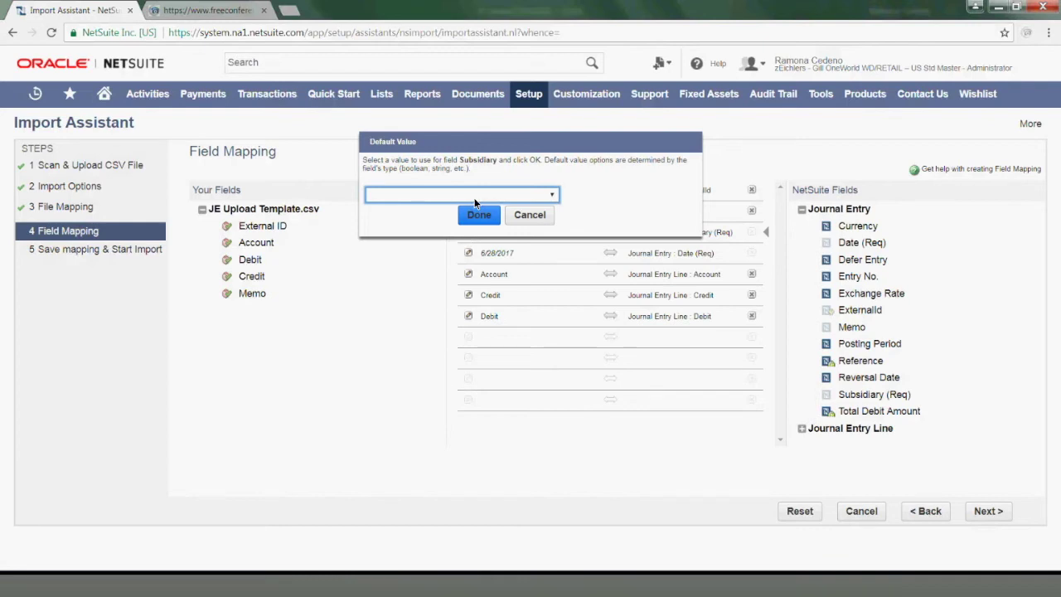
left_click(473, 197)
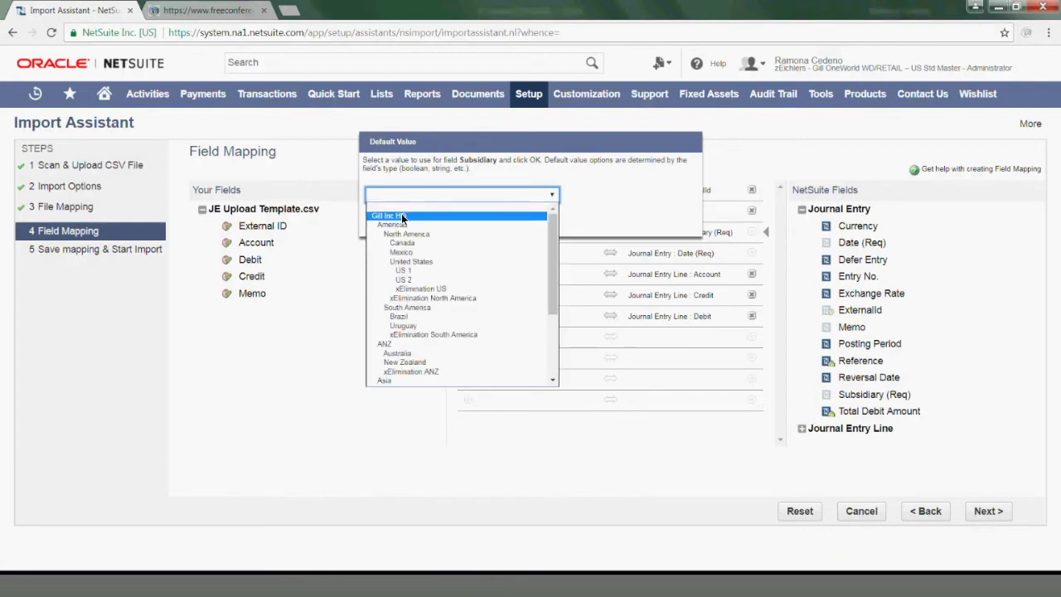
left_click(402, 214)
left_click(467, 219)
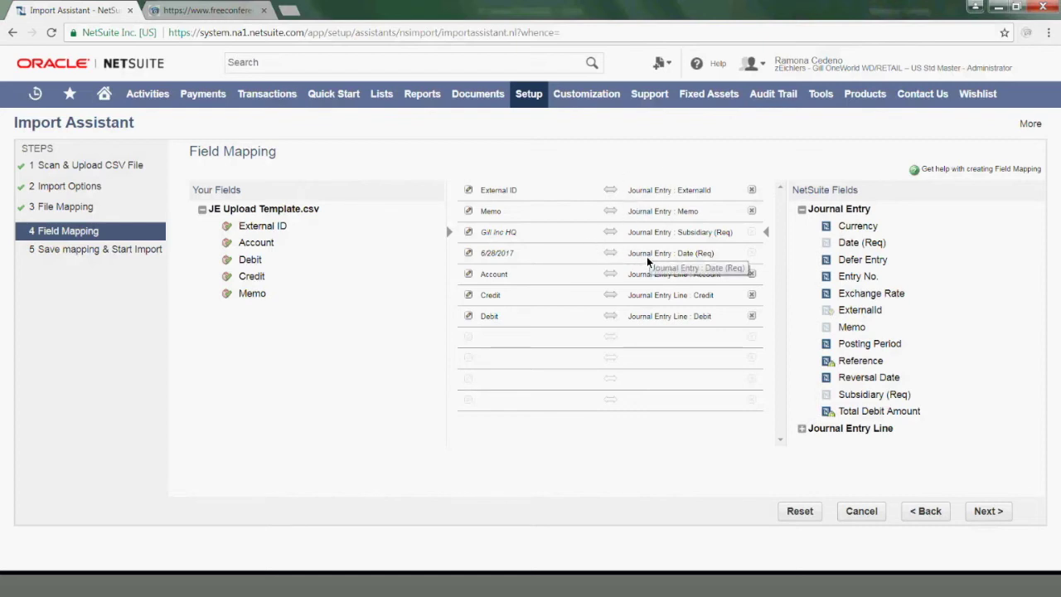
left_click(470, 256)
left_click(470, 256)
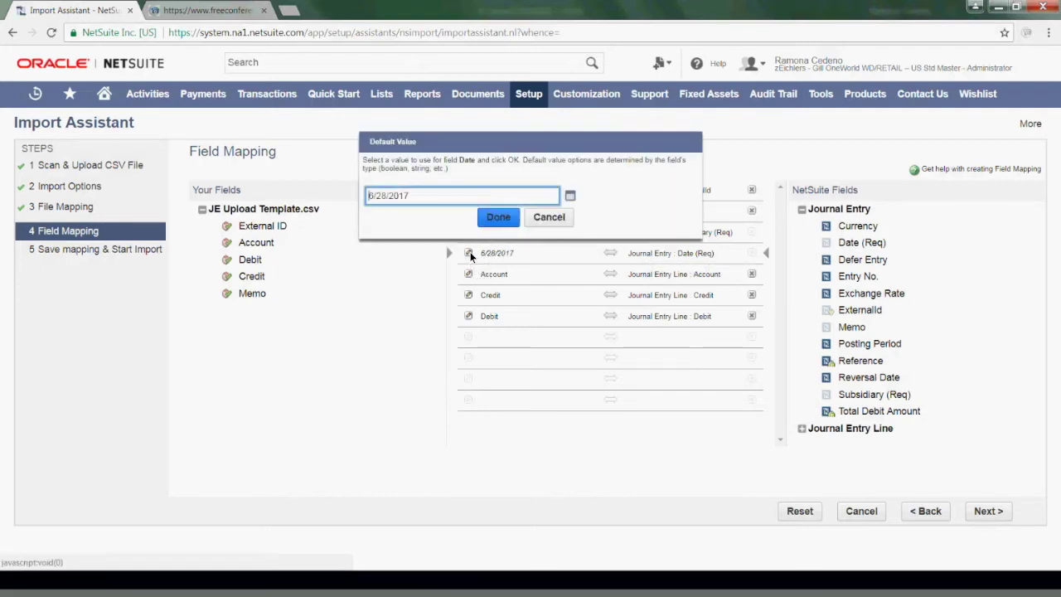
left_click(545, 219)
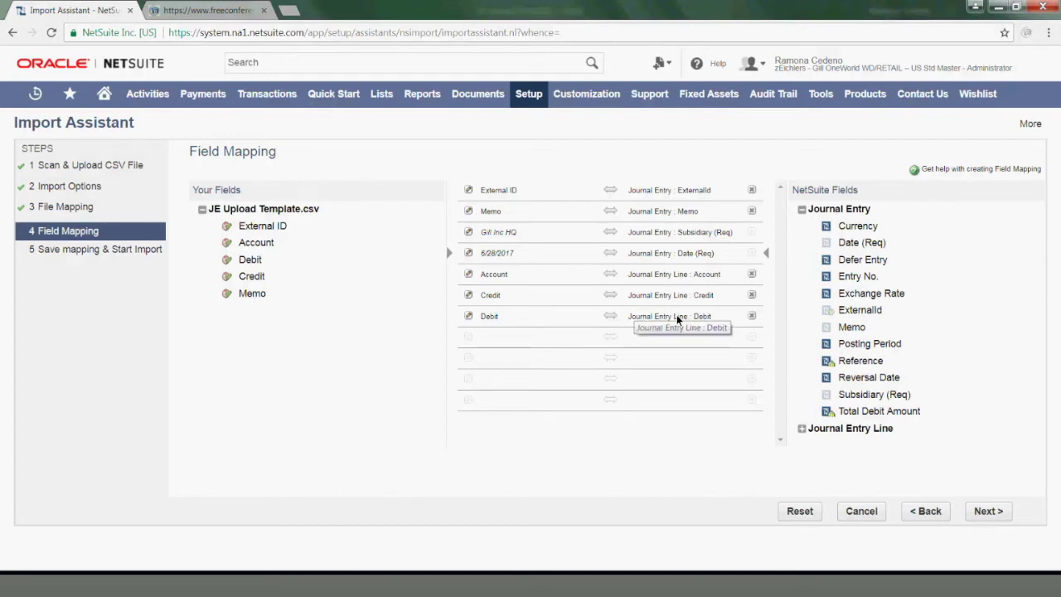
Remove the mapping of the Memo column to the Journal Entry Memo field
left_click(752, 211)
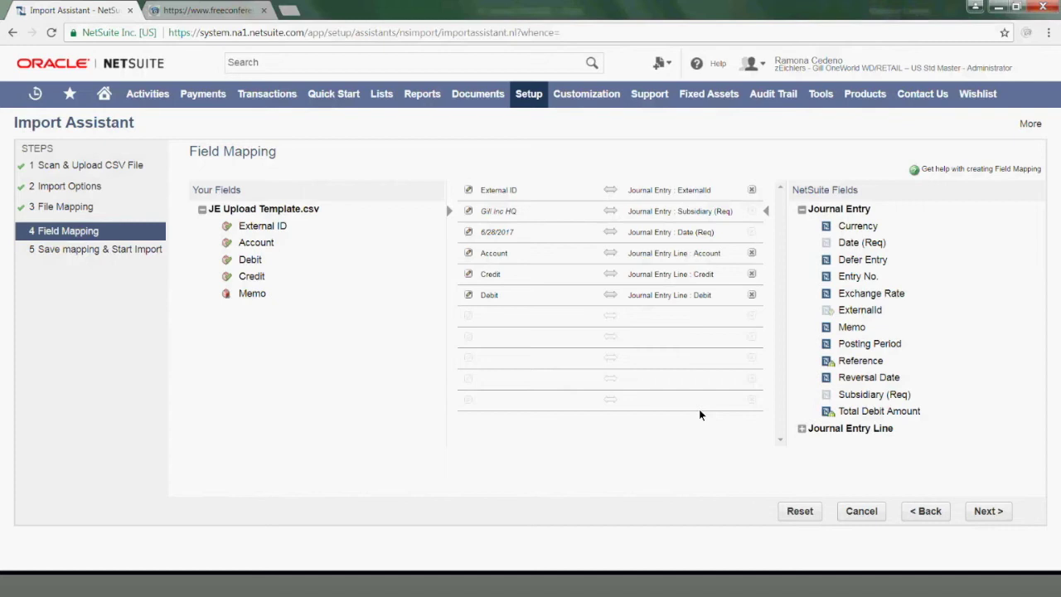
Map the file's Memo column to the Journal Entry Memo field
left_click(847, 328)
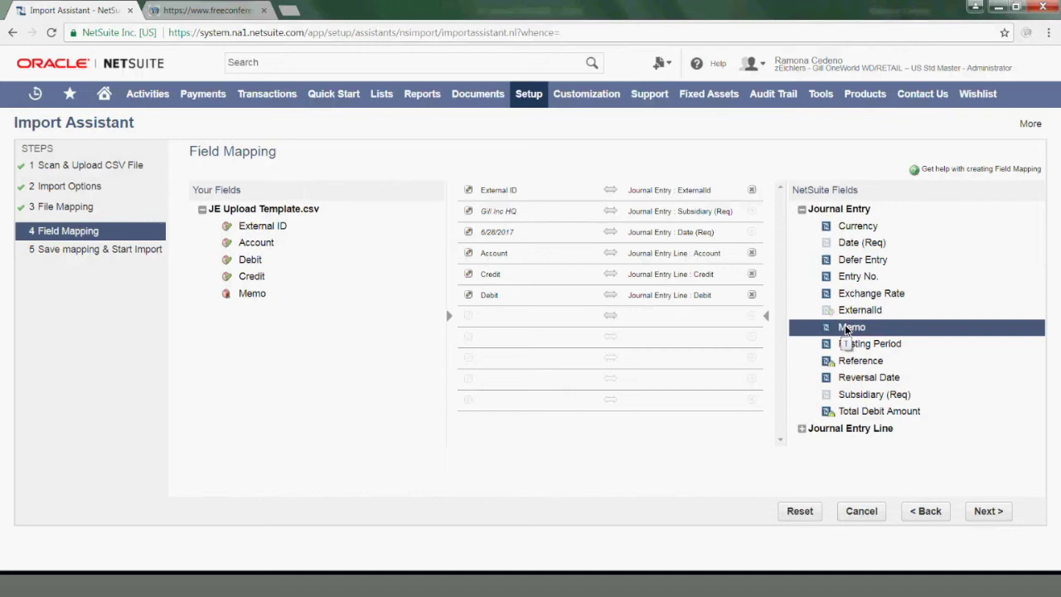
double_click(847, 329)
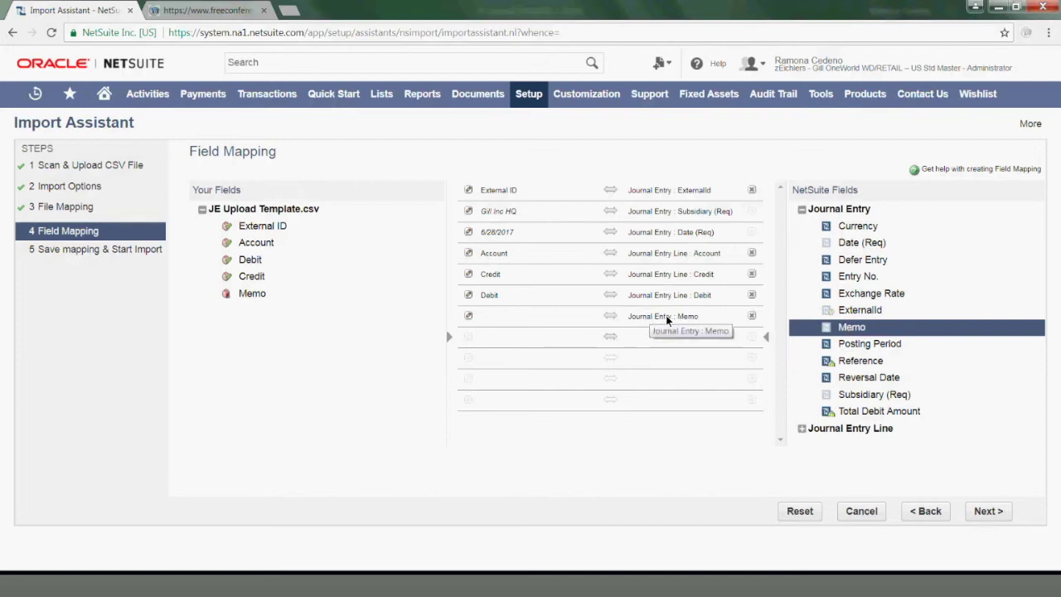
left_click(611, 318)
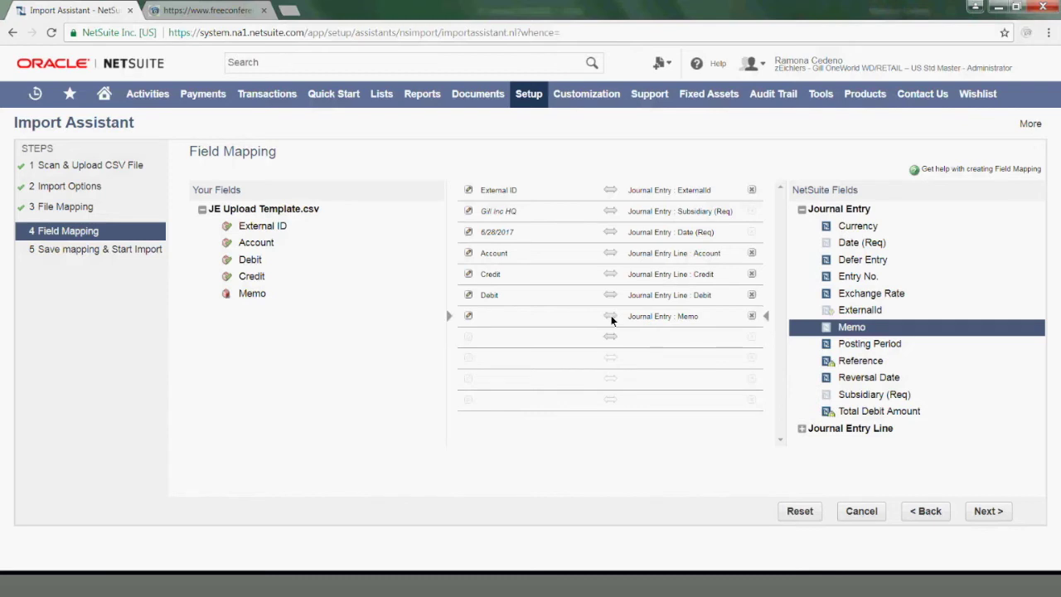
left_click(251, 295)
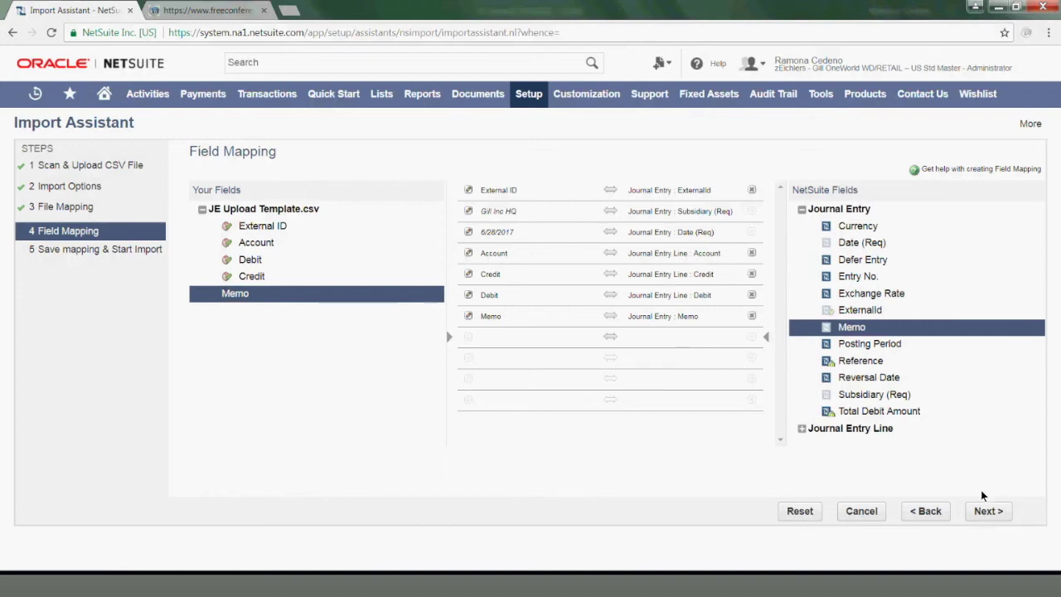
Proceed past the field mapping, name the import map "journal entry 6.28.17", and save and run the import
left_click(987, 513)
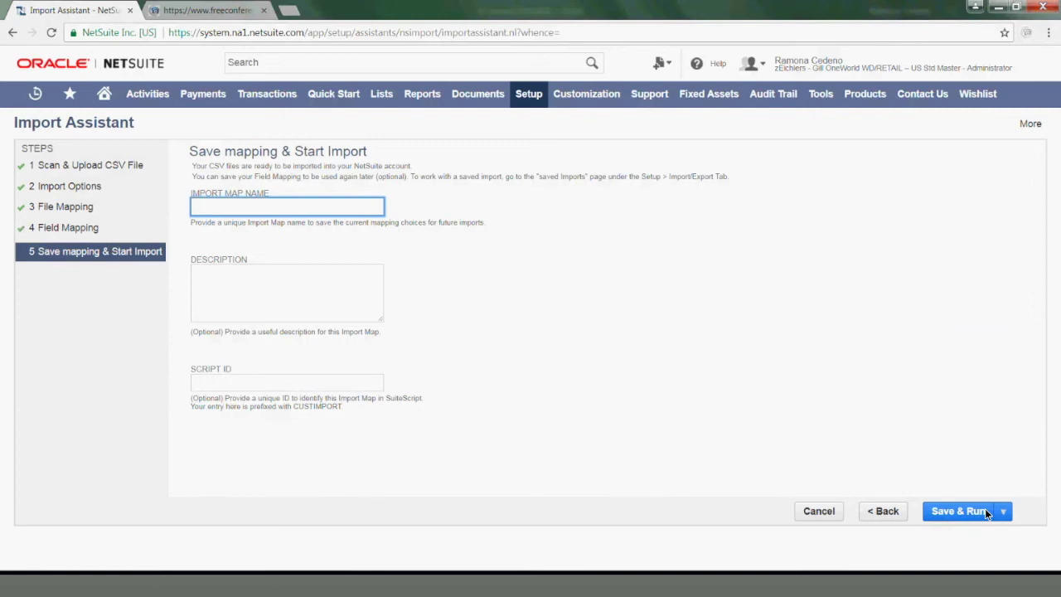
type("journal entry 6.28.17")
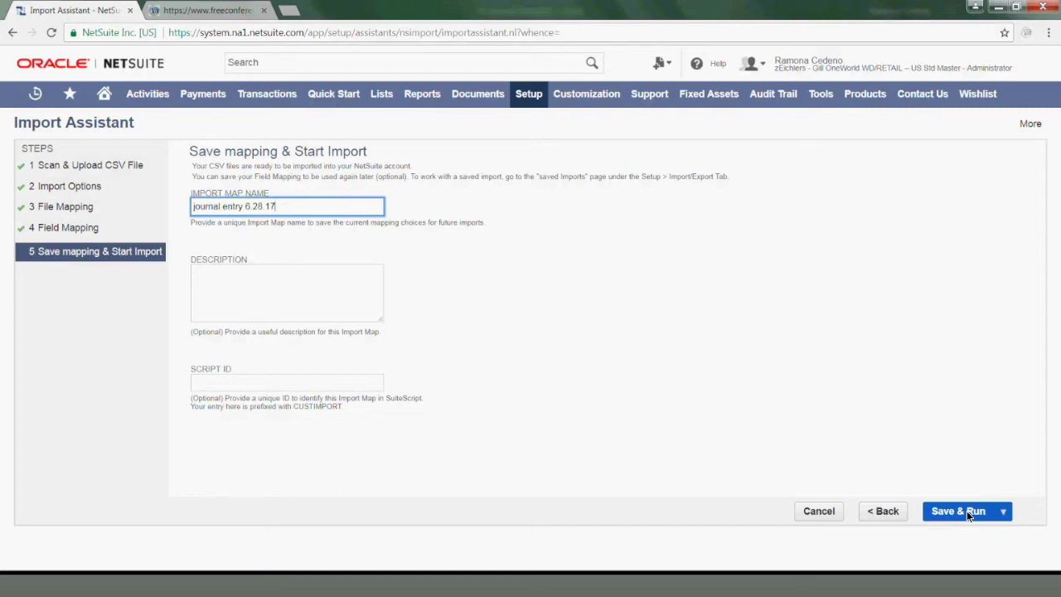
left_click(967, 511)
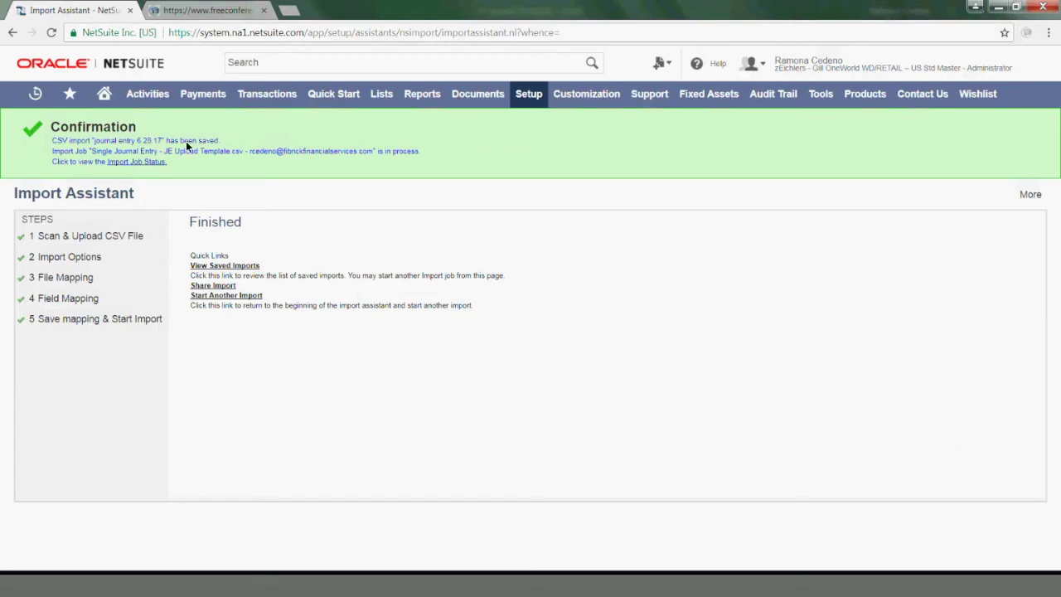
View the import job status and open the CSV response of the 12:56 pm JE Upload Template 2 import
left_click(126, 163)
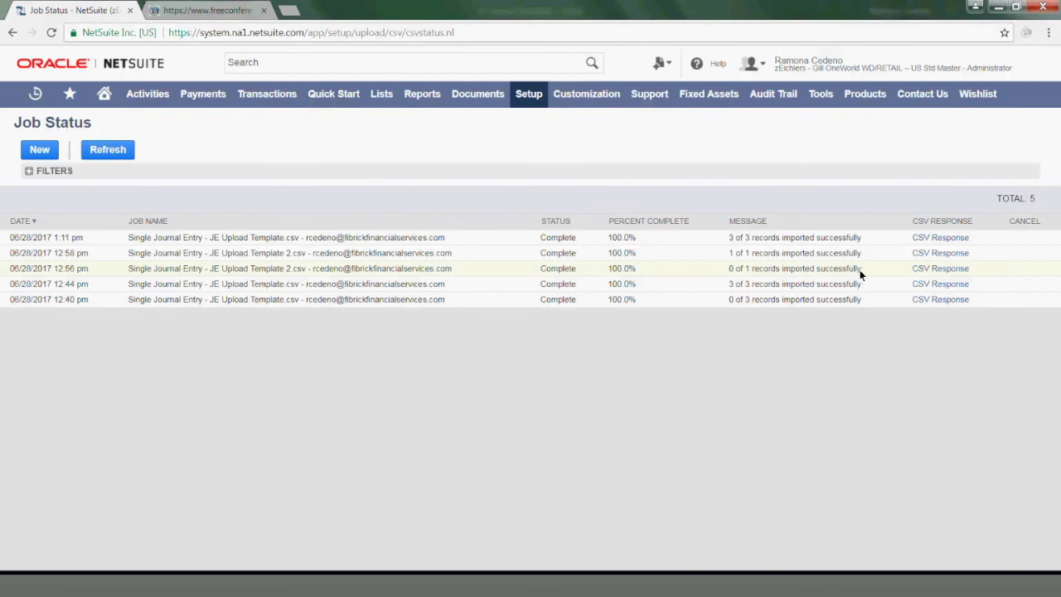
left_click(919, 270)
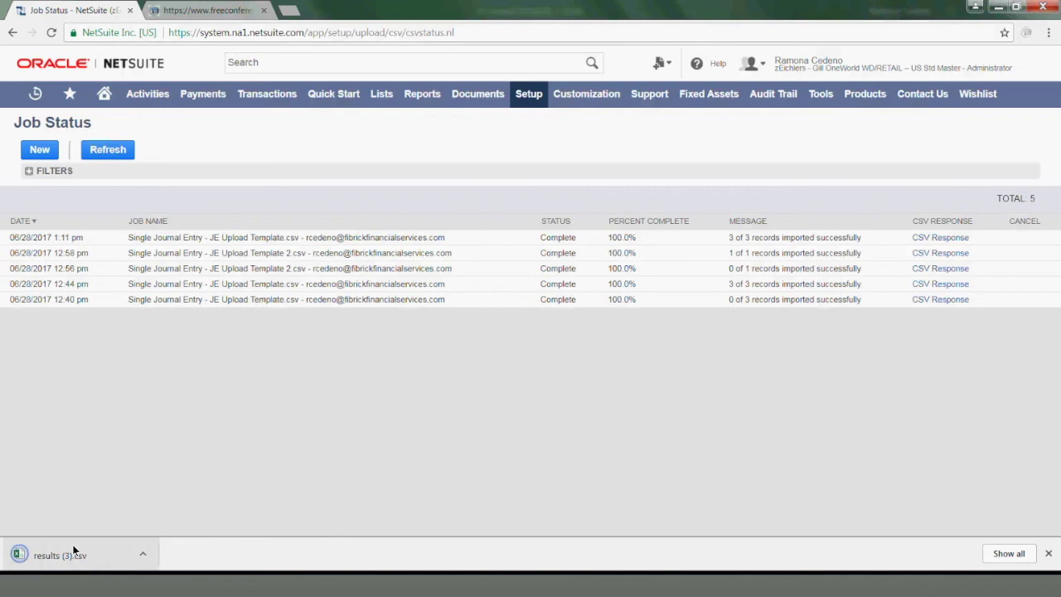
left_click(72, 544)
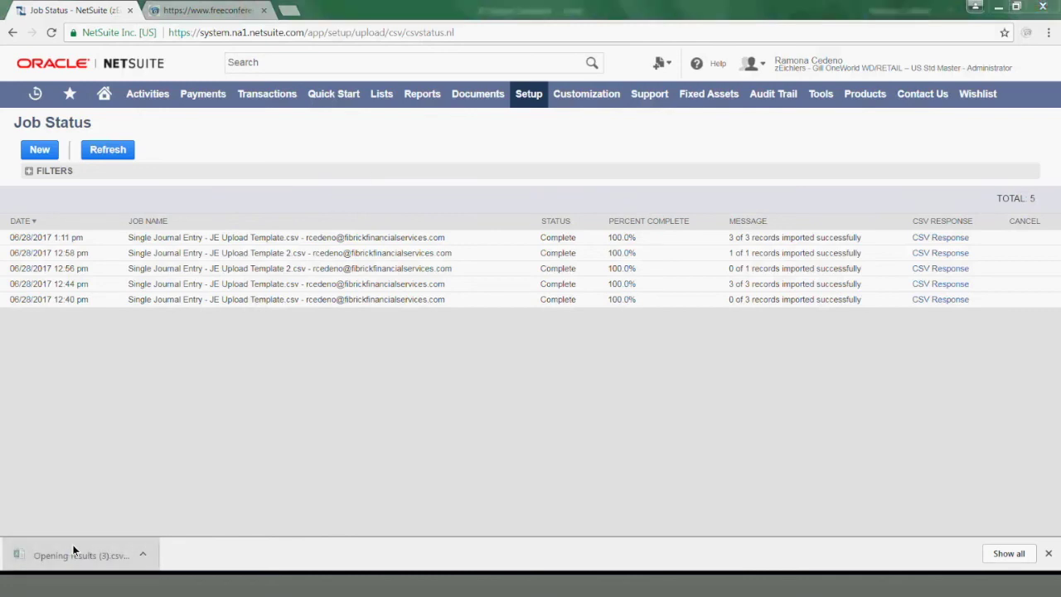
Copy the error results in A1:F3 and paste them into the JE Upload Template workbook at cell A13
key("ctrl+shift+Right")
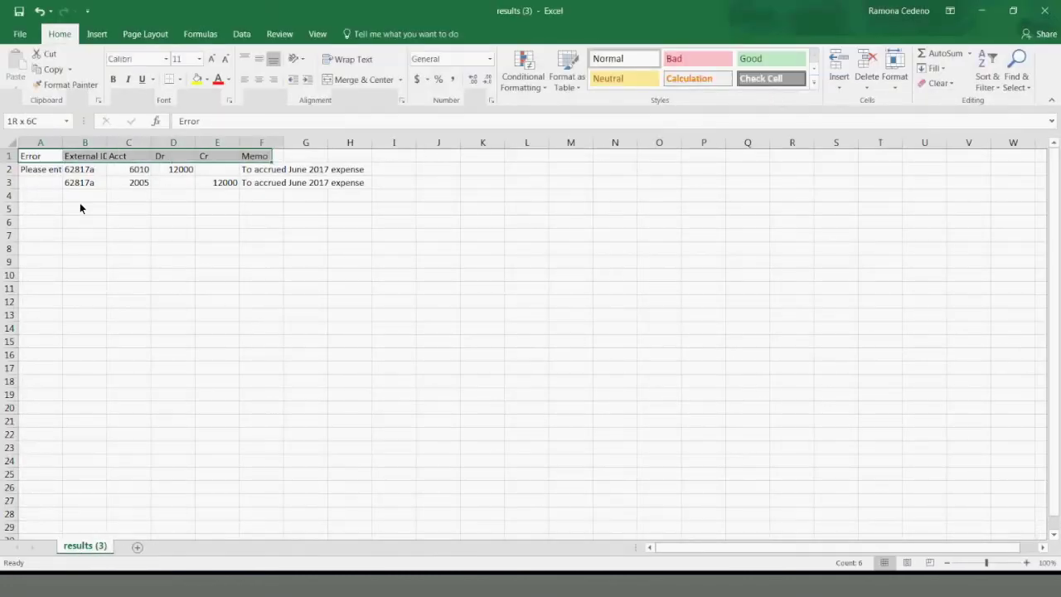
key("ctrl+shift+Down")
key("ctrl+shift+Down")
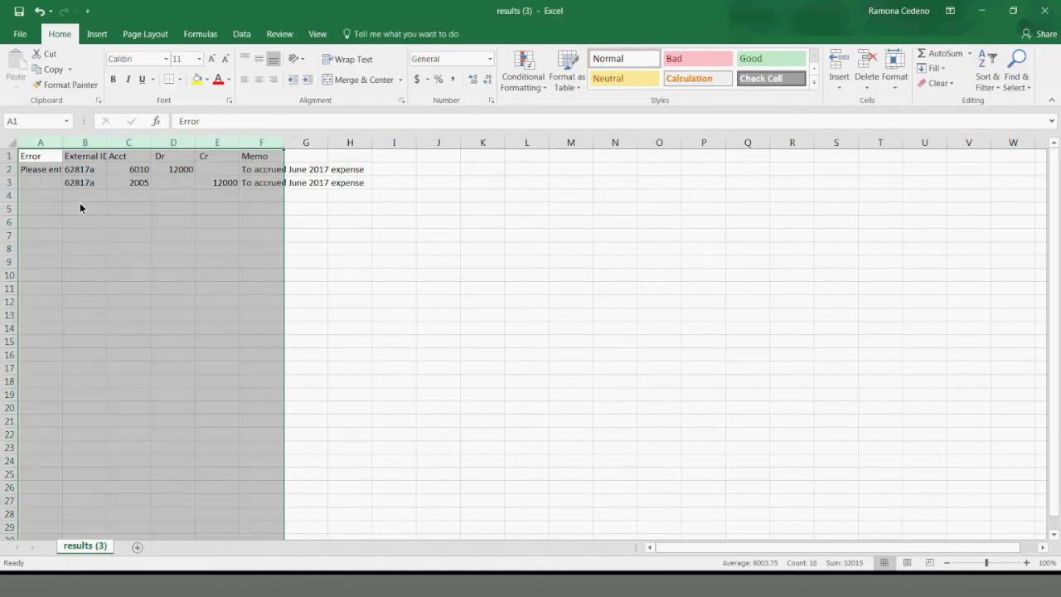
key("ctrl+shift+Up")
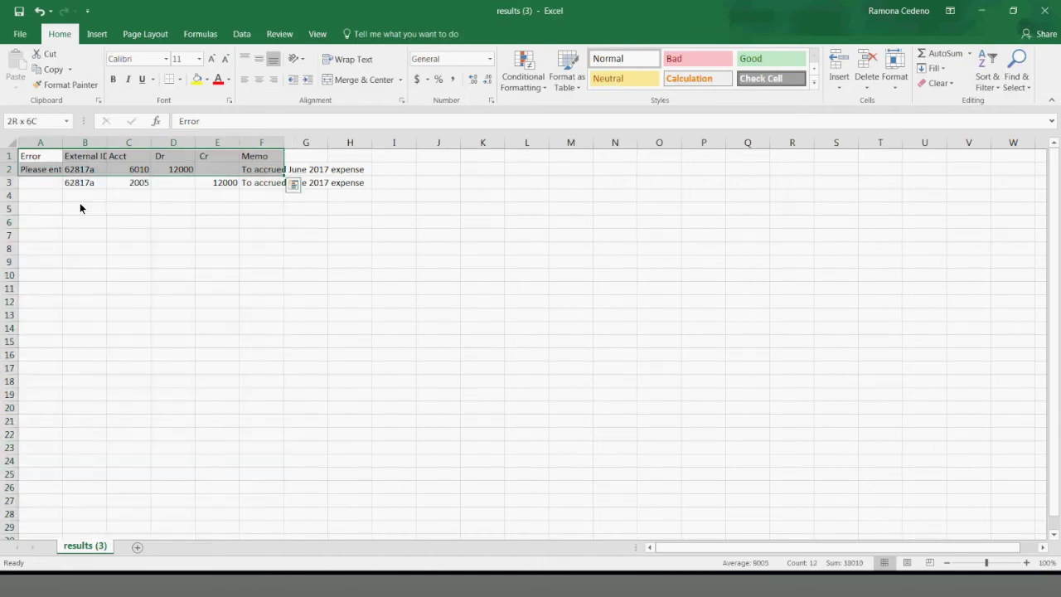
key("ctrl+c")
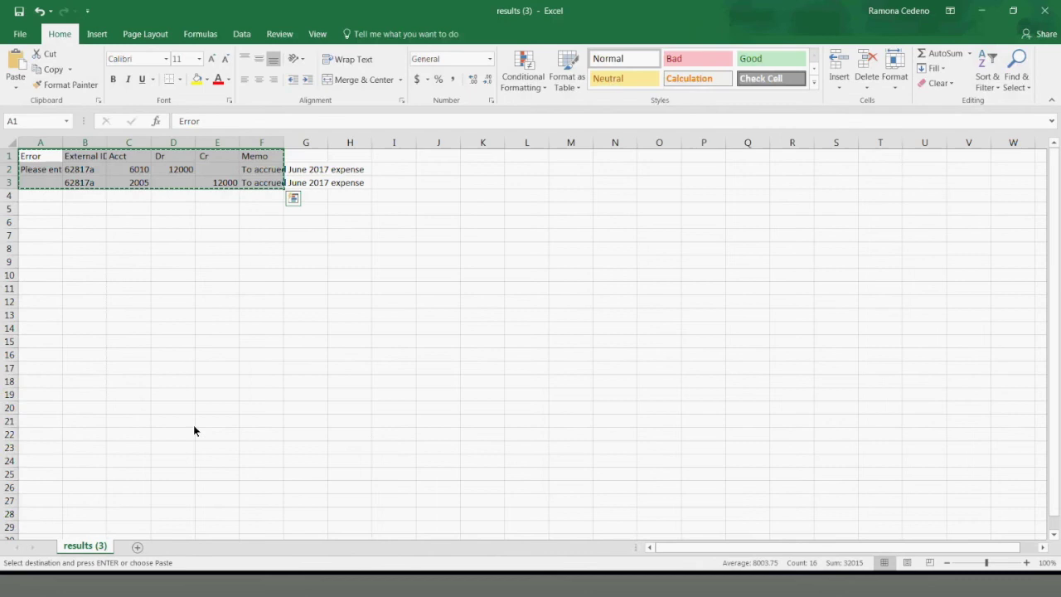
key("alt+Tab")
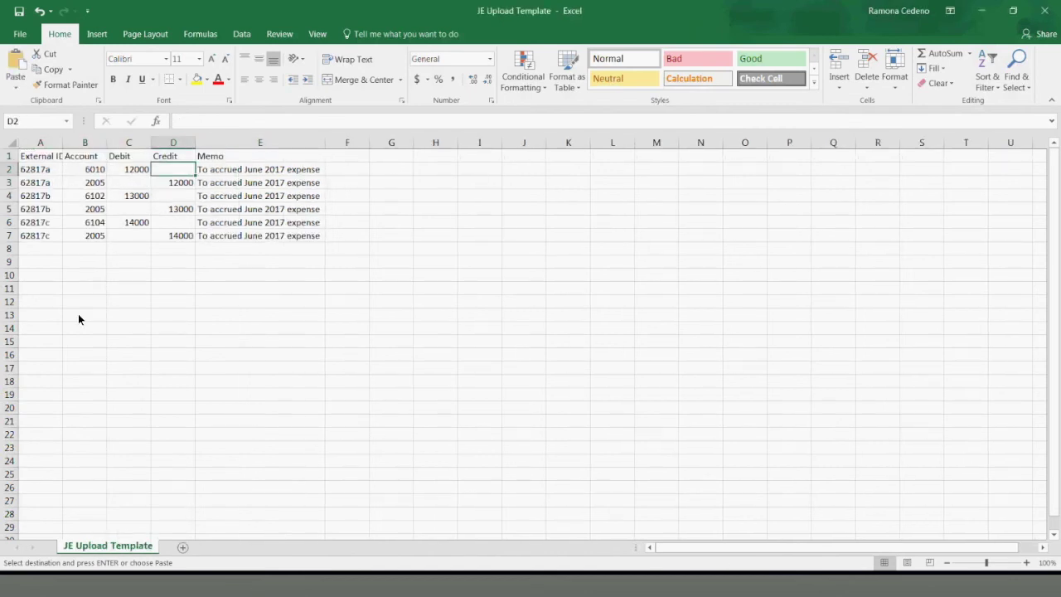
left_click(49, 311)
key("ctrl+v")
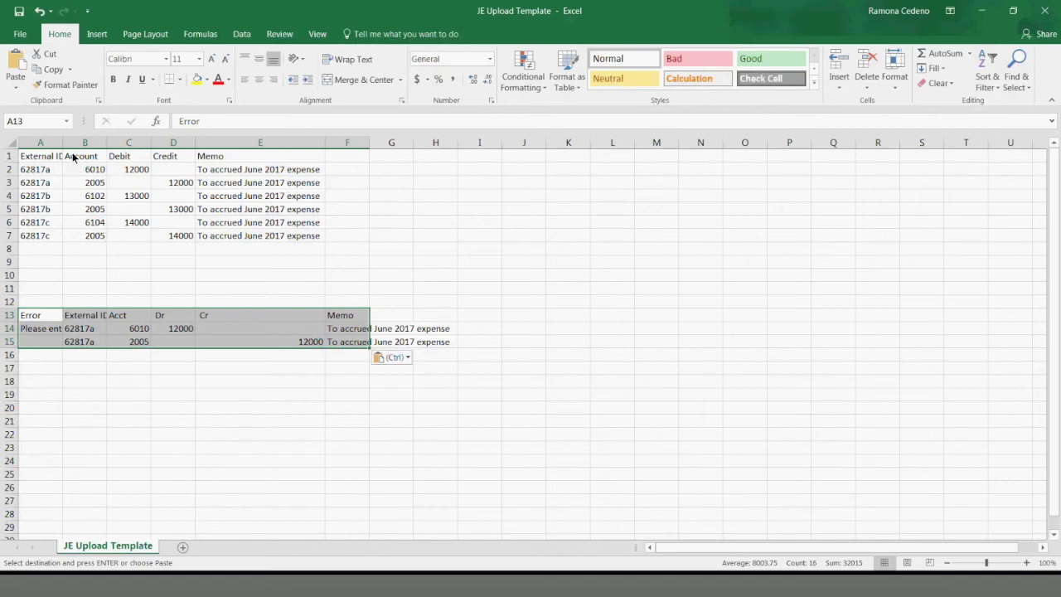
Widen column A of the JE Upload Template sheet and select the error message in cell A14
left_click_drag(64, 149, 152, 149)
left_click(154, 182)
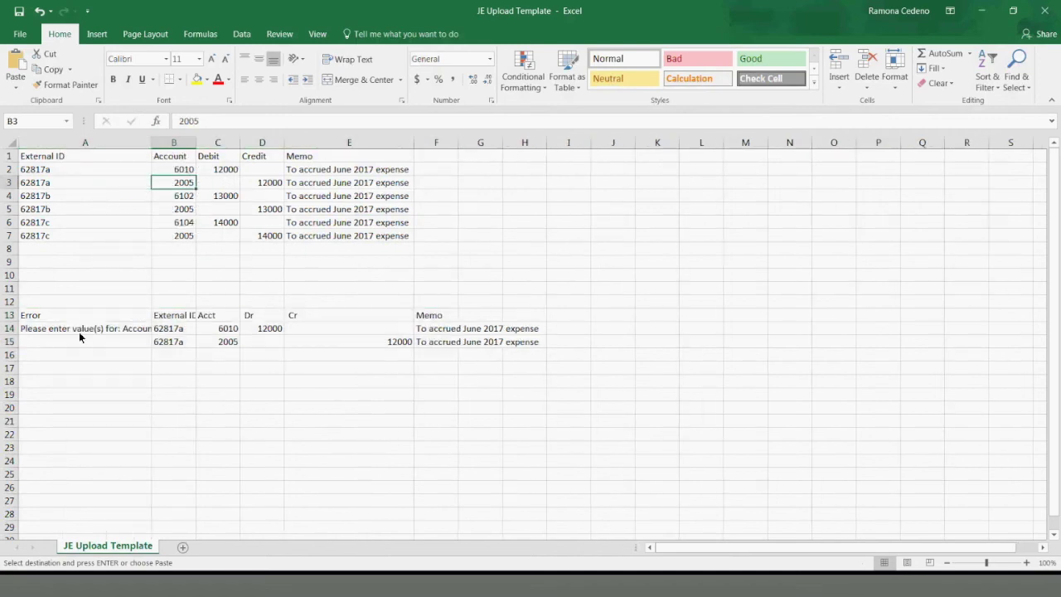
left_click(73, 329)
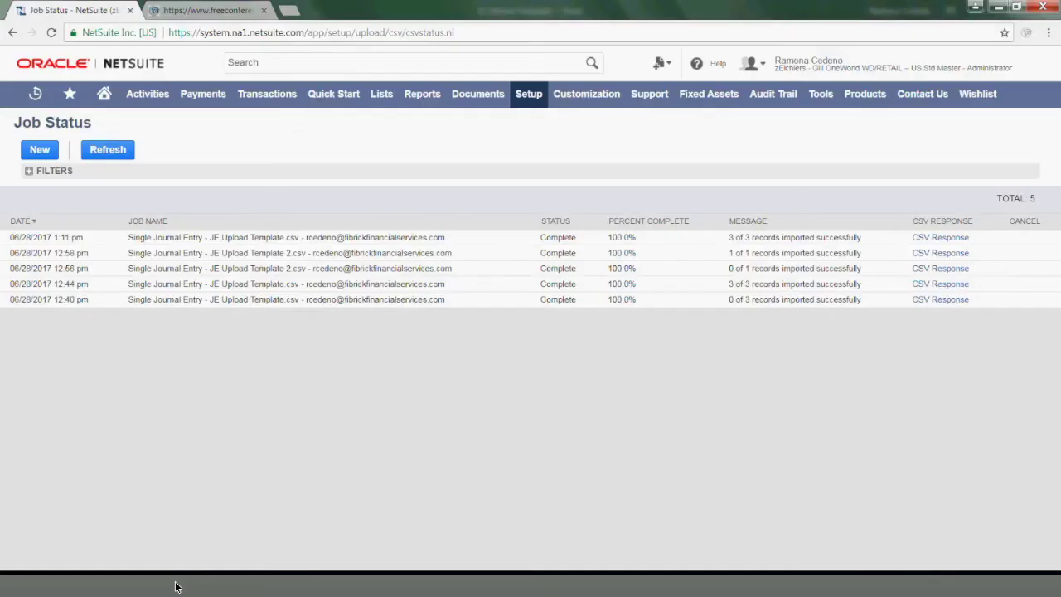
Switch back to NetSuite and open the Income Statement report
left_click(177, 583)
mouse_move(68, 105)
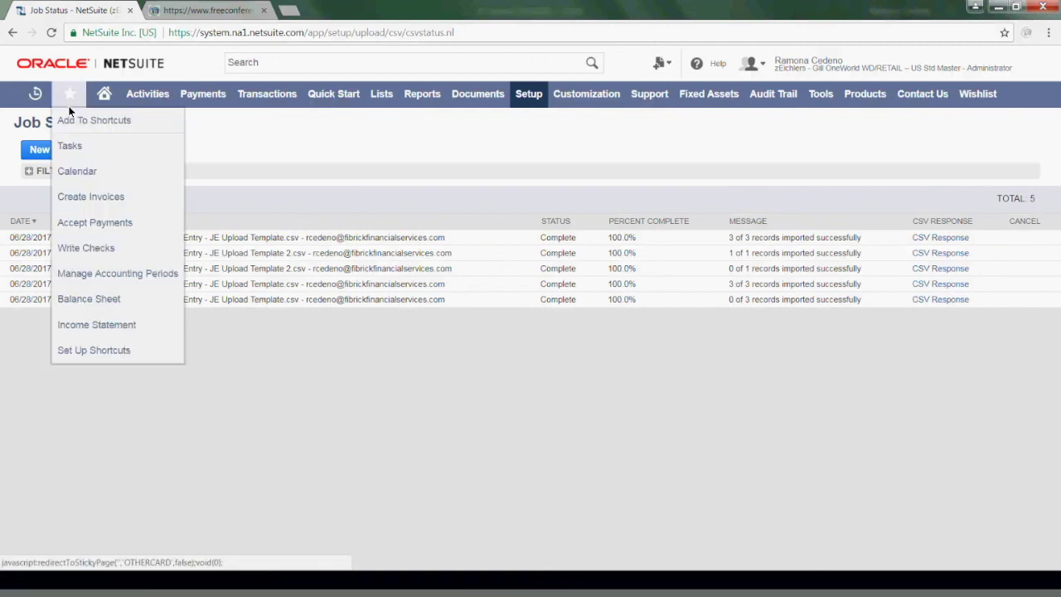
left_click(77, 327)
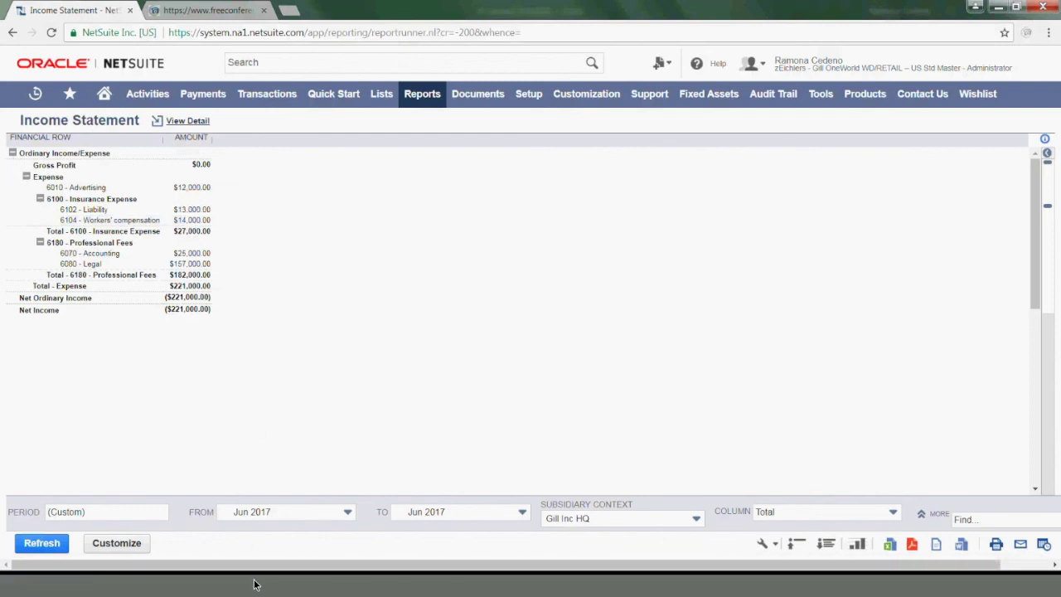
Switch to the JE Upload Template workbook and examine the accounts and amounts of journal entries 62817a, 62817b and 62817c
key("alt+Tab")
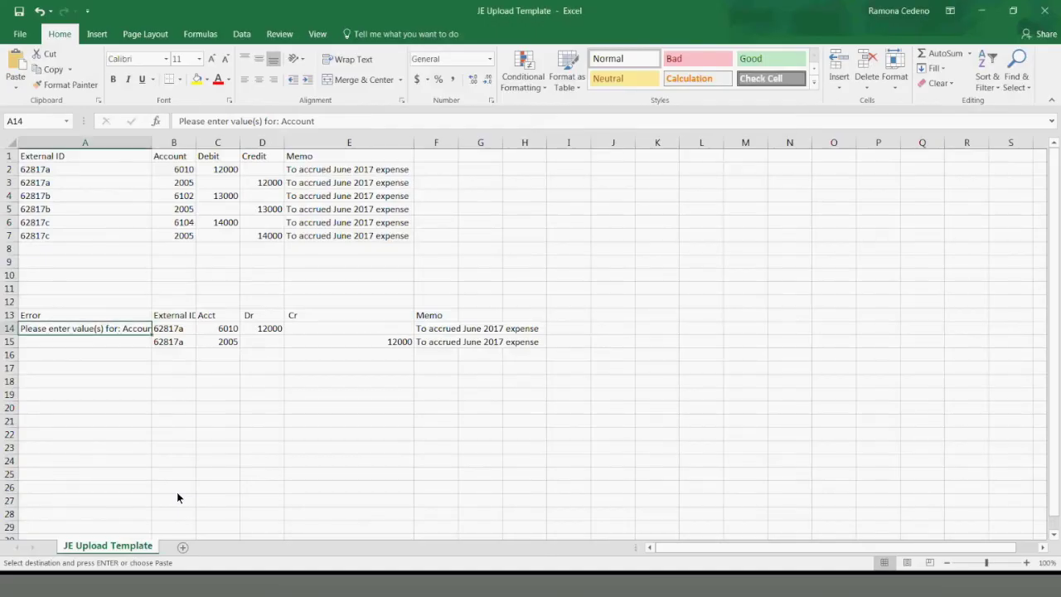
left_click(71, 169)
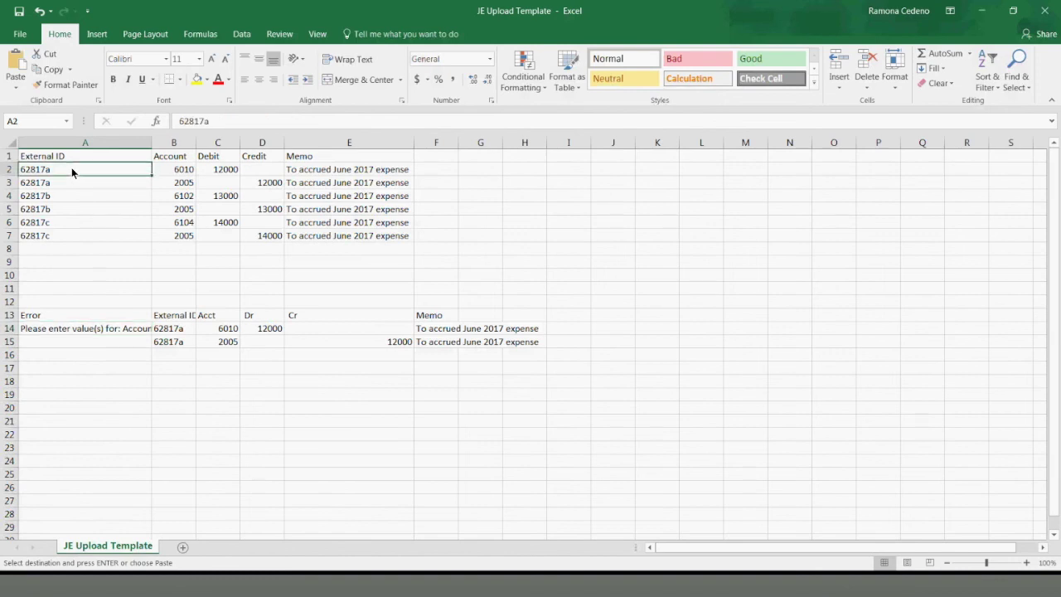
key("shift+Down")
key("shift+Right")
key("shift+Right")
key("shift+Right")
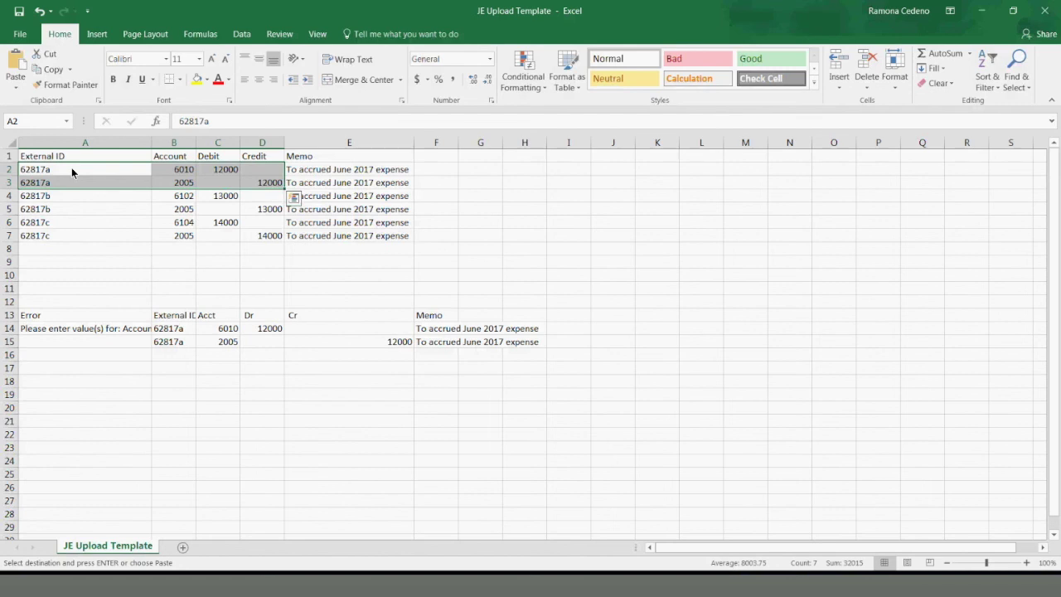
key("Down")
key("Down")
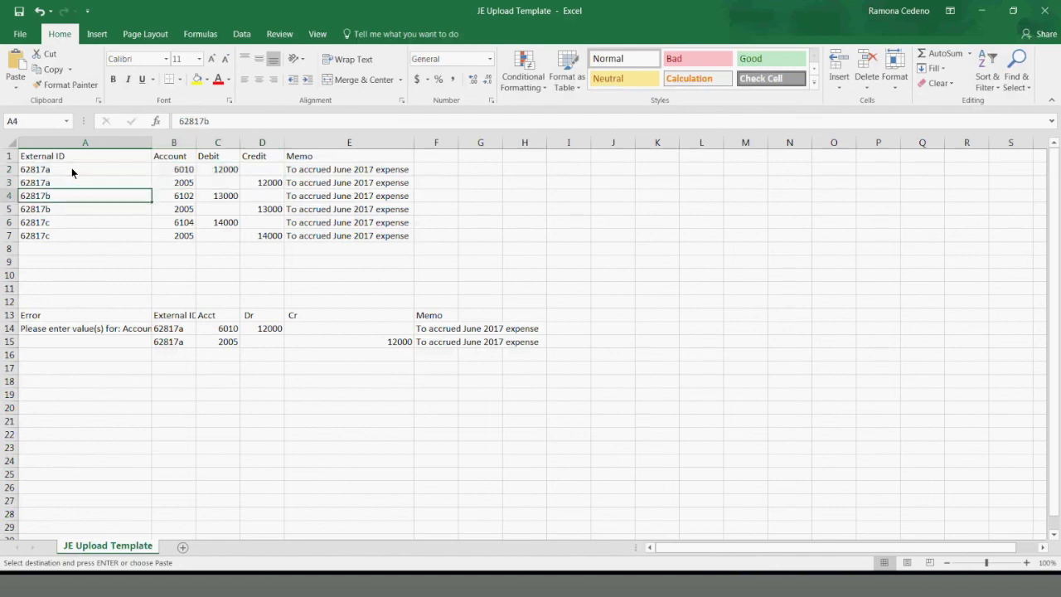
key("Down")
key("Right")
key("Up")
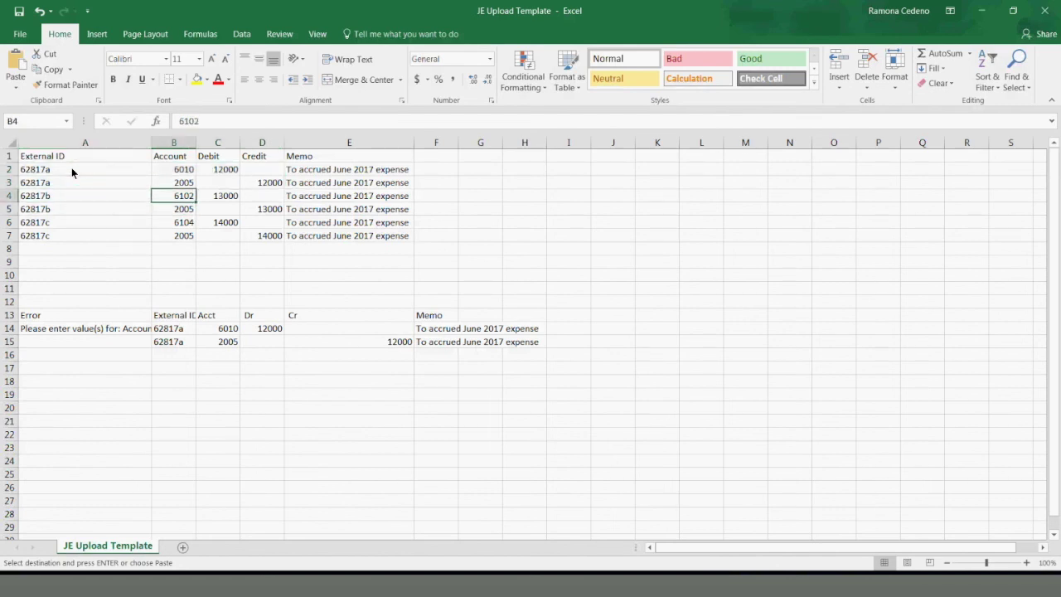
left_click(180, 225)
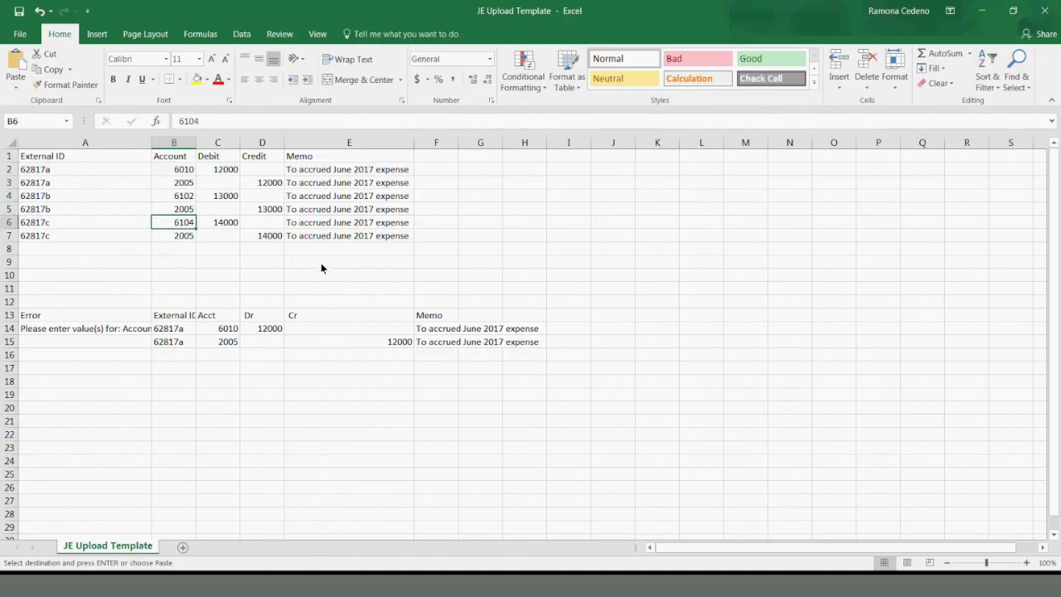
Return to the NetSuite Income Statement and open the detail report for the 6010 - Advertising amount
left_click(177, 582)
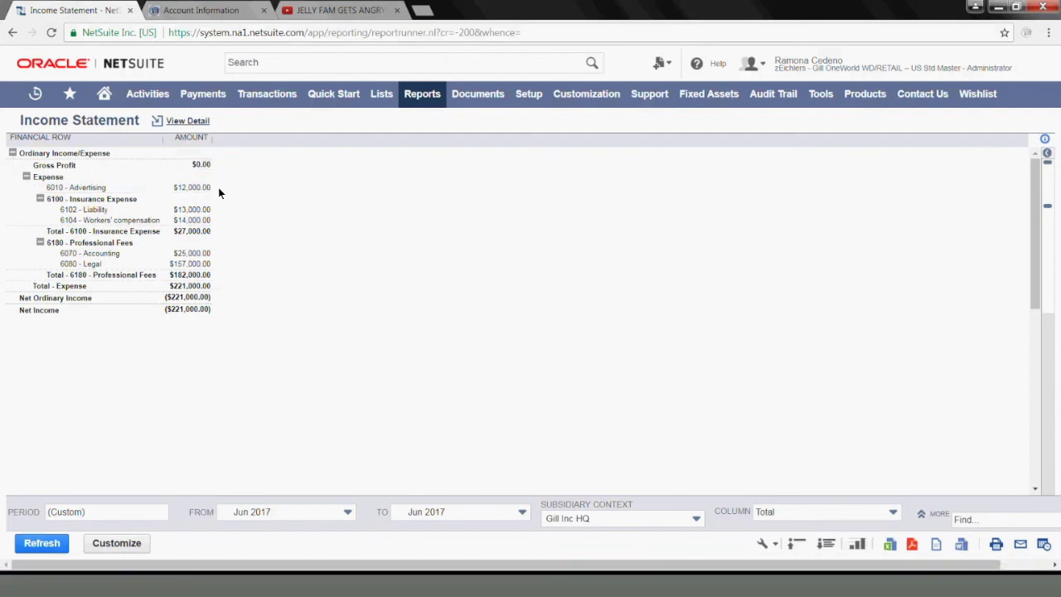
left_click(201, 190)
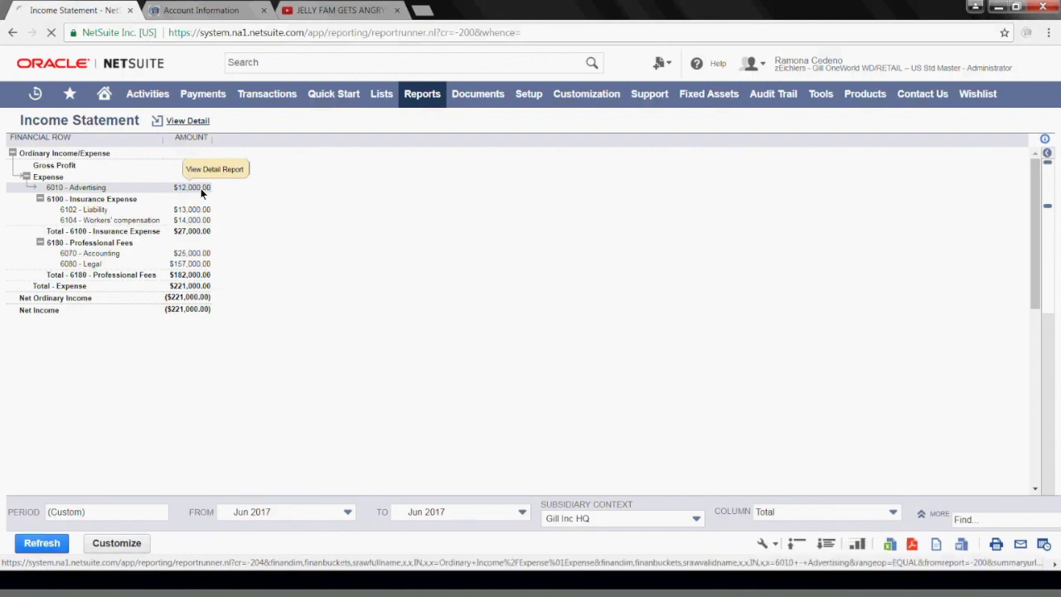